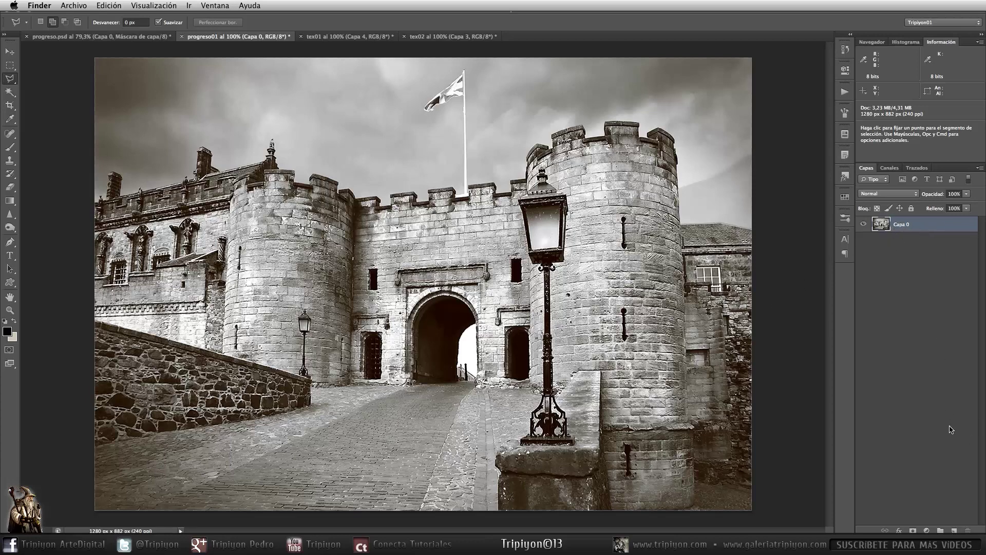
- Create a new empty layer beneath the castle layer and set the background color to #c9c5ba
left_click(958, 529)
left_click(959, 529, "ctrl")
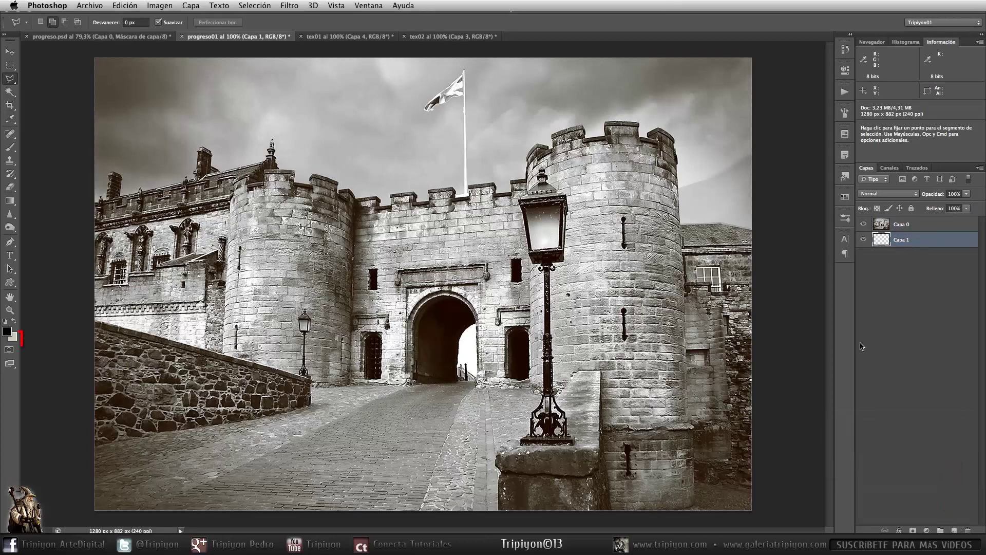
left_click(12, 339)
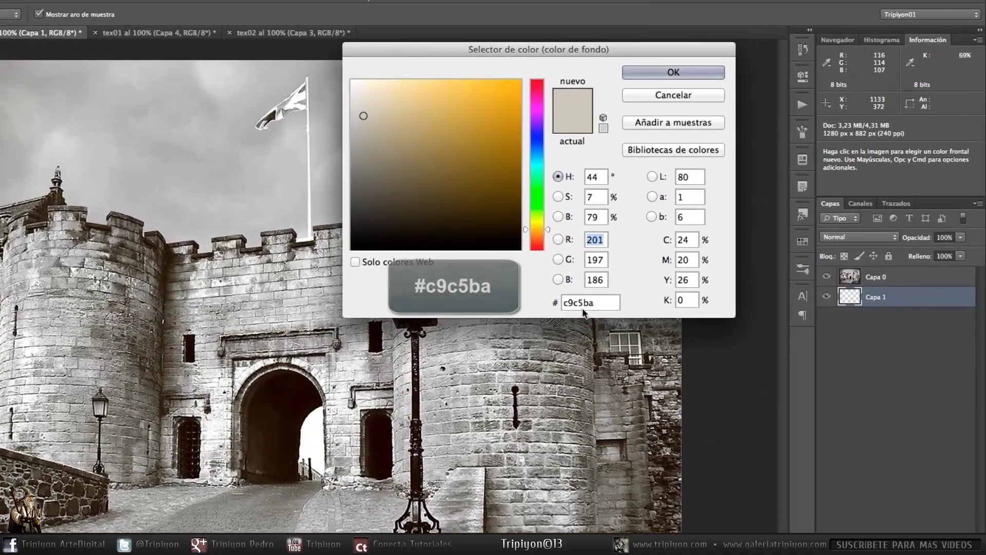
left_click(674, 72)
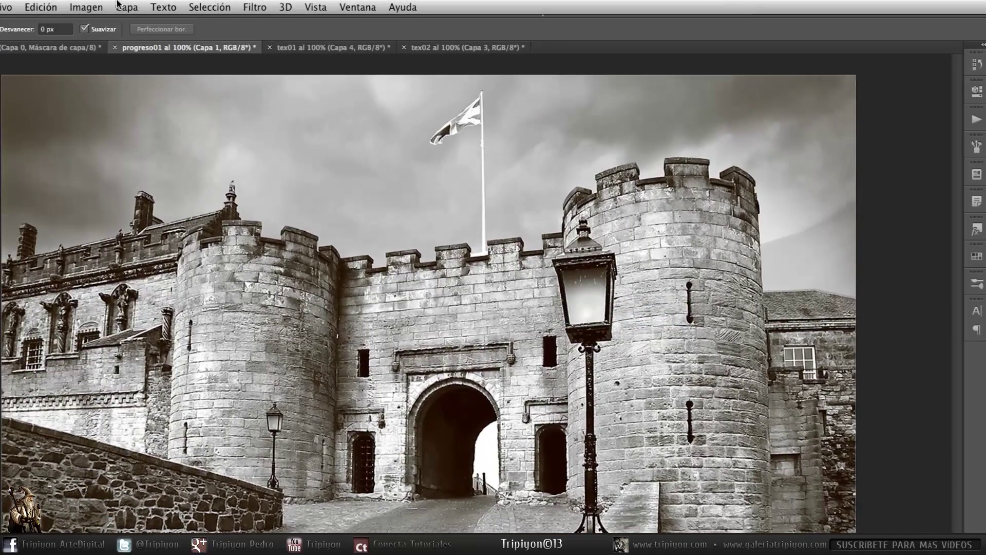
- Fill the new layer with the background color in Normal mode at 100% opacity
left_click(45, 7)
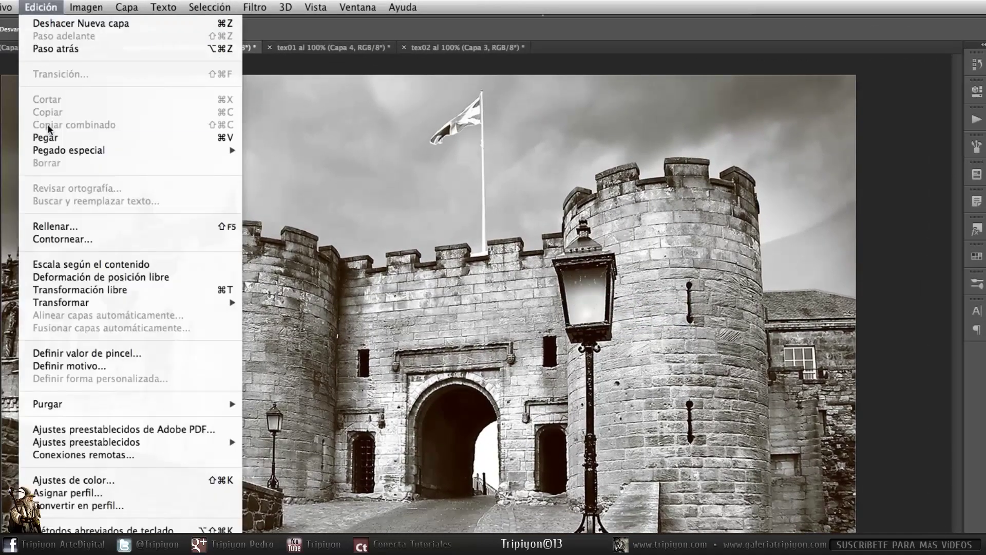
left_click(72, 226)
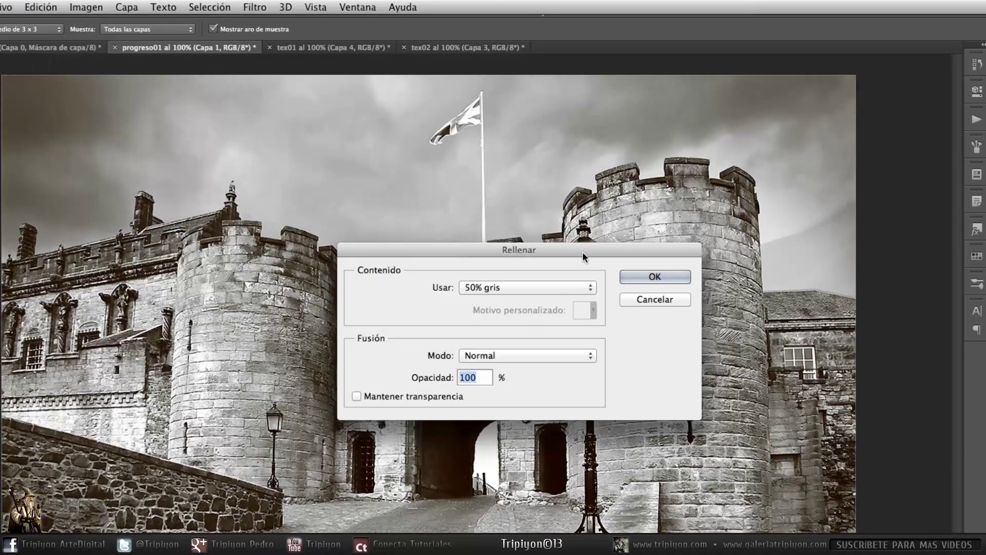
left_click(578, 287)
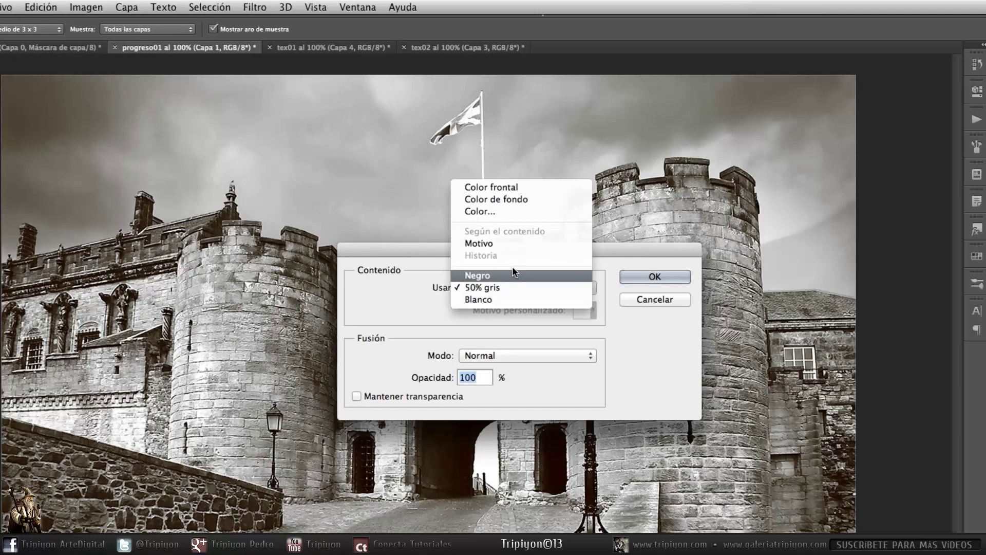
left_click(502, 200)
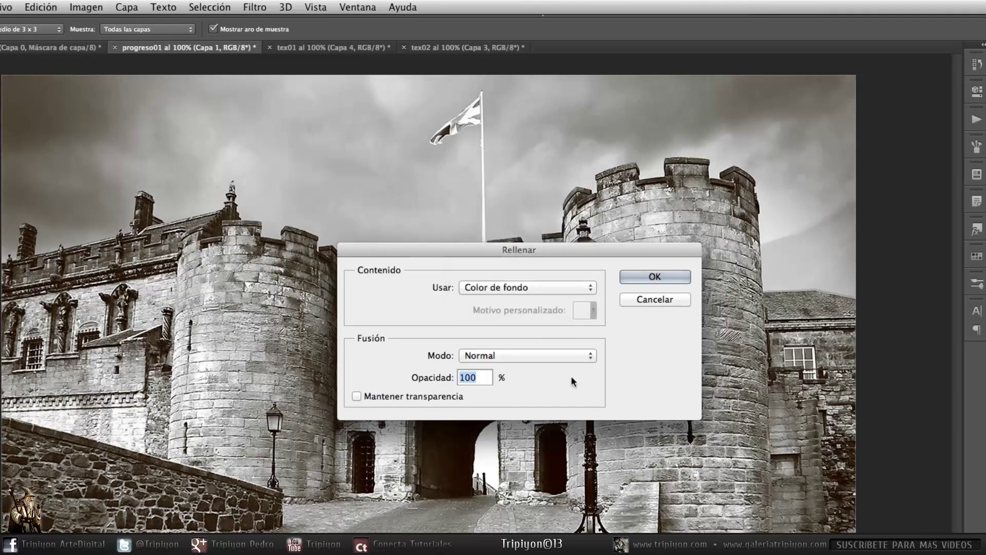
left_click(660, 278)
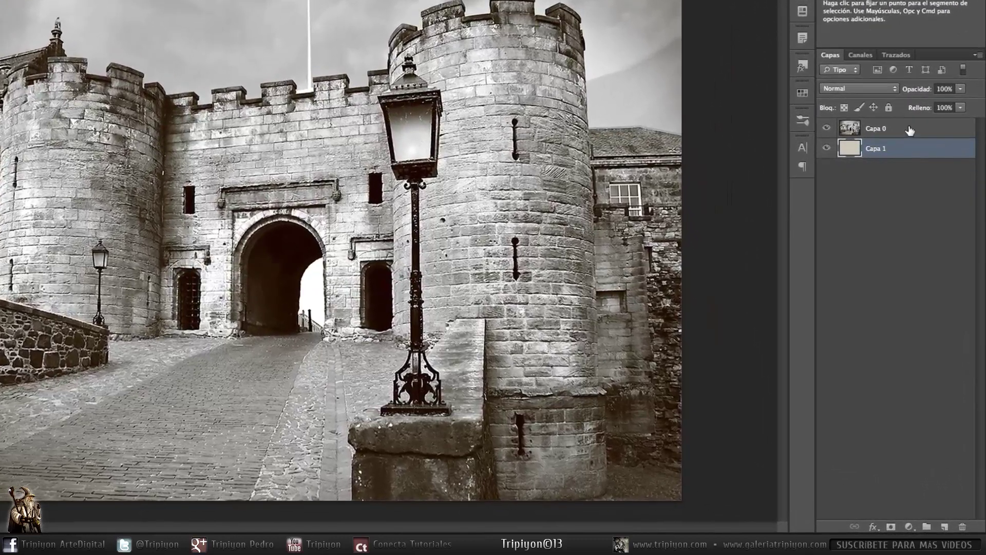
- Add a layer mask to Capa 0 and prepare a soft round brush with 0% hardness, about 139 px in size
left_click(925, 225)
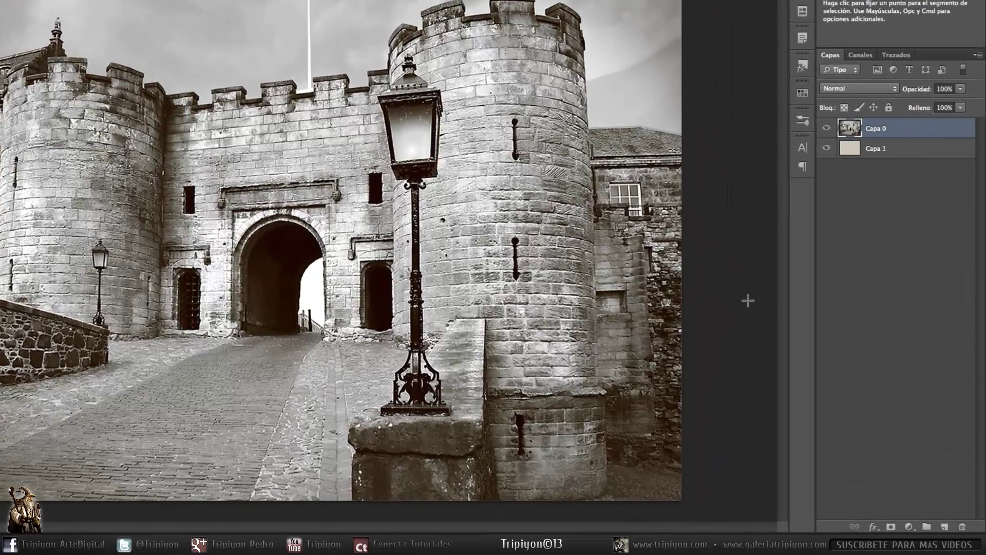
left_click(891, 526)
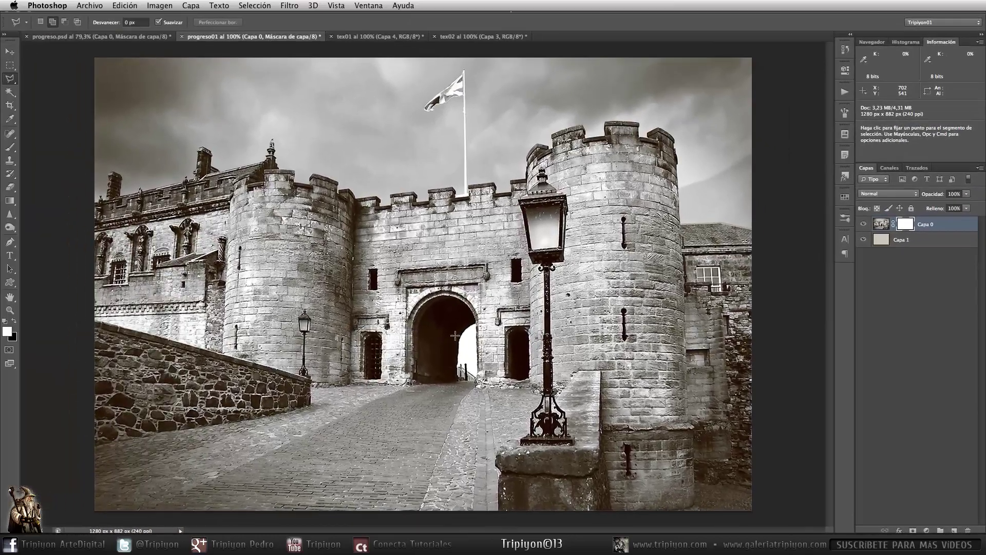
key("b")
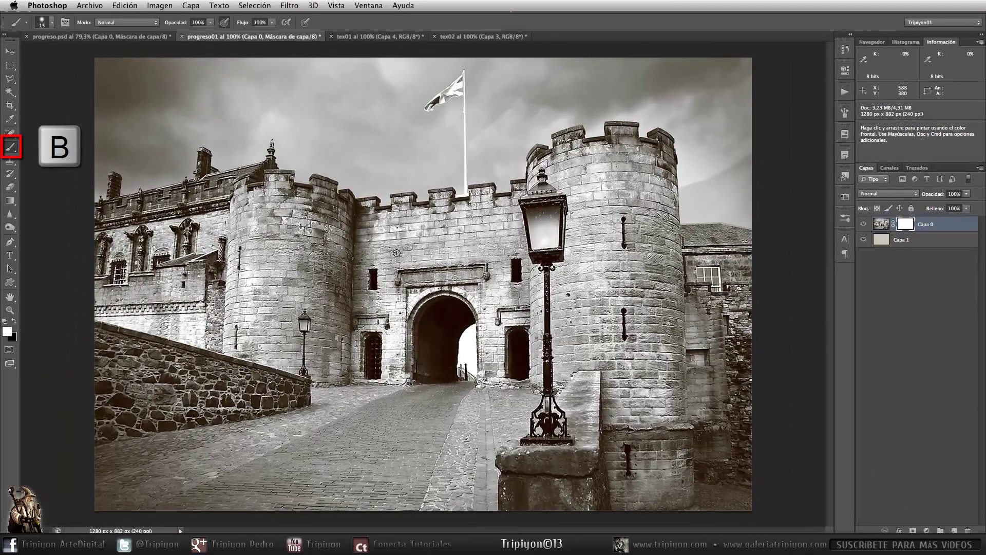
right_click(424, 238)
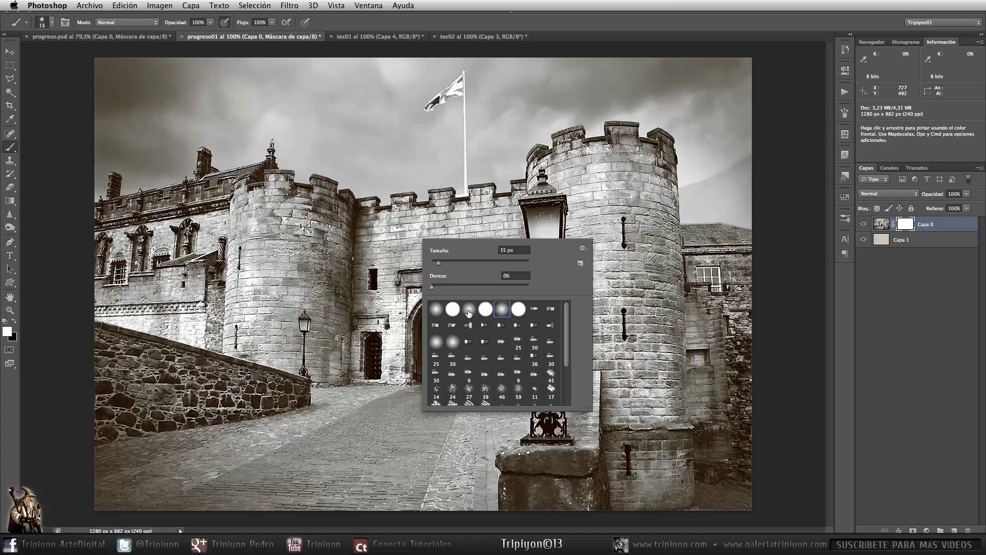
key("Return")
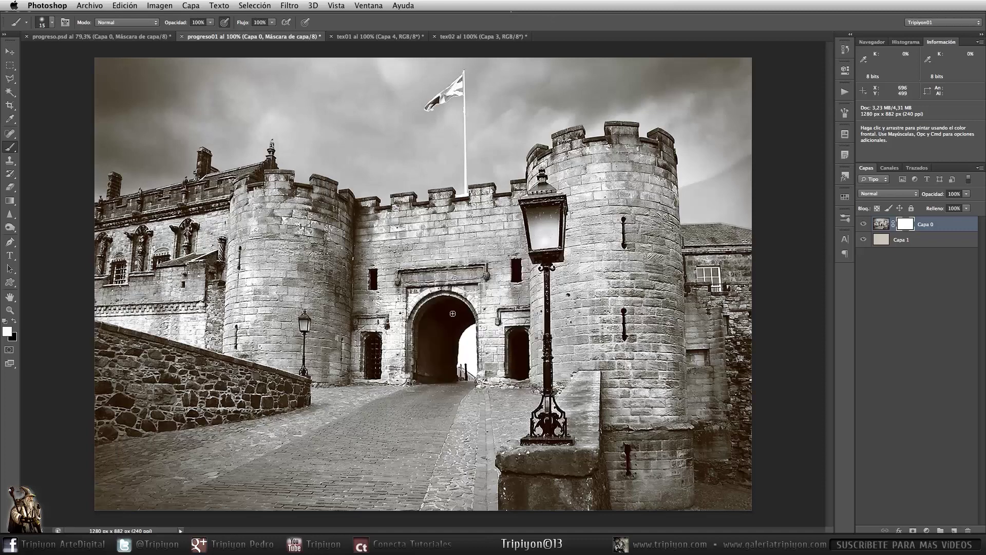
left_click_drag(453, 313, 488, 319)
- Paint black with the soft brush on the layer mask along the photo's edges and corners to fade them into the background
key("super+space")
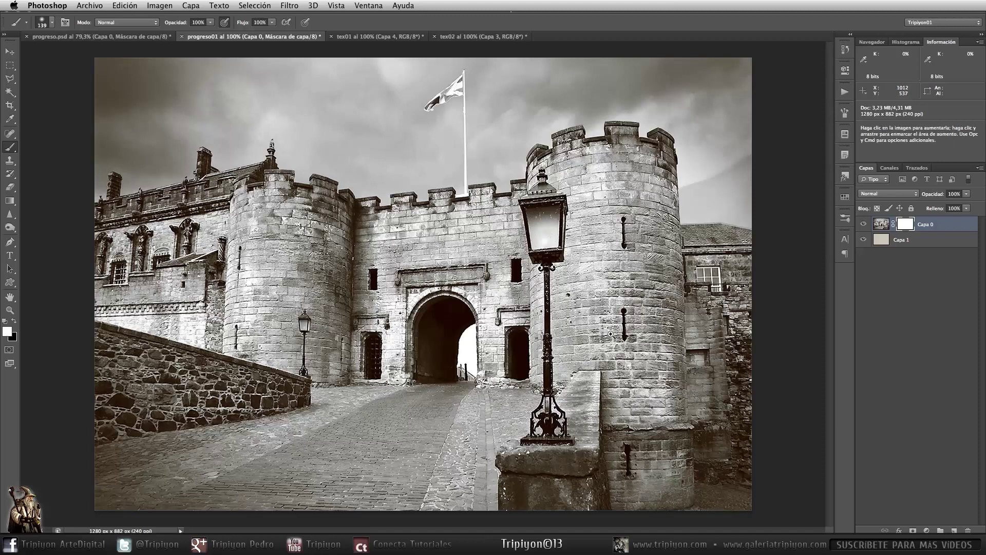
left_click_drag(610, 334, 211, 101)
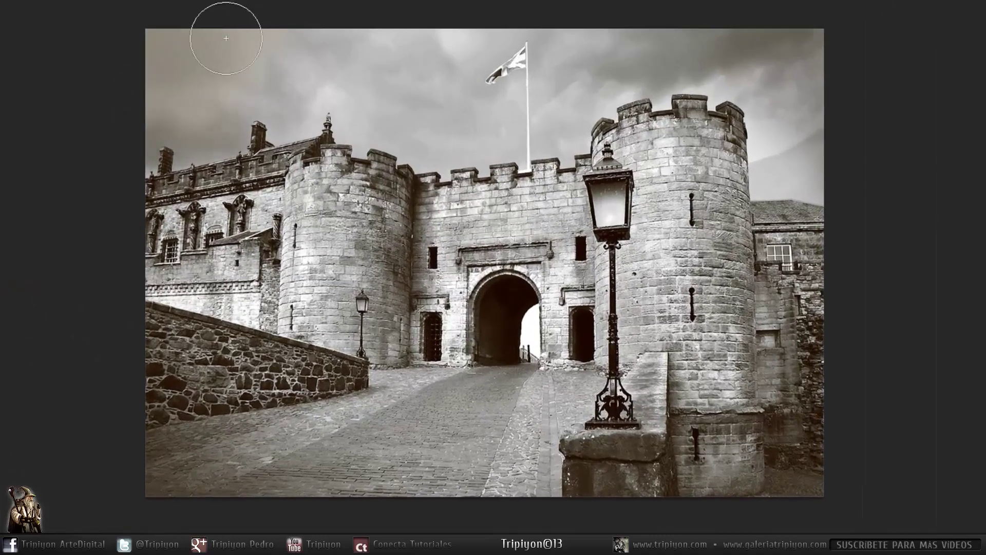
left_click_drag(472, 203, 471, 199)
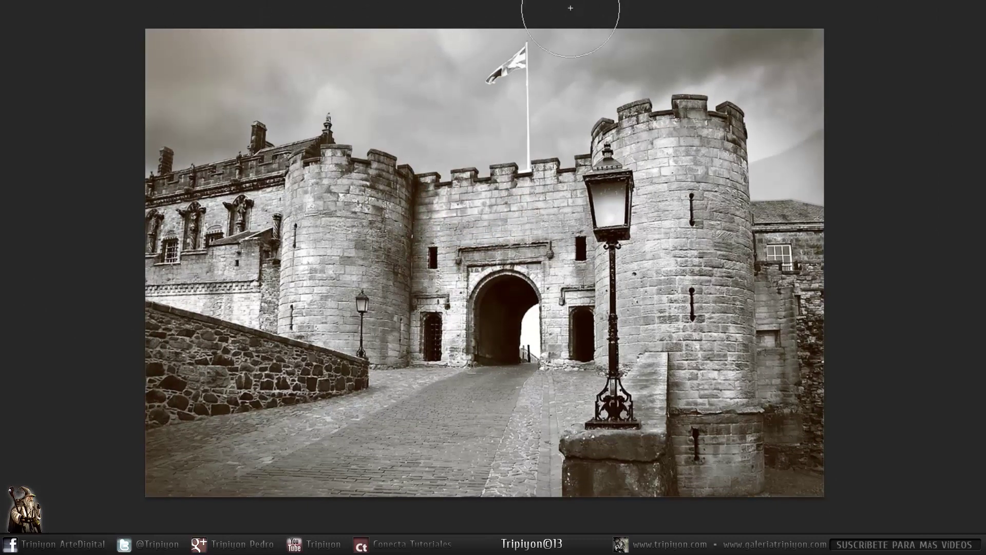
mouse_move(570, 8)
left_mouse_down()
mouse_move(705, 9)
mouse_move(837, 61)
mouse_move(786, 32)
mouse_move(744, 32)
mouse_move(762, 40)
mouse_move(787, 95)
mouse_move(832, 147)
mouse_move(819, 487)
mouse_move(869, 389)
mouse_move(875, 181)
mouse_move(847, 355)
mouse_move(835, 293)
mouse_move(923, 425)
mouse_move(814, 456)
mouse_move(821, 501)
mouse_move(743, 526)
mouse_move(624, 526)
mouse_move(627, 496)
mouse_move(162, 492)
mouse_move(326, 507)
mouse_move(137, 379)
mouse_move(178, 131)
left_mouse_up()
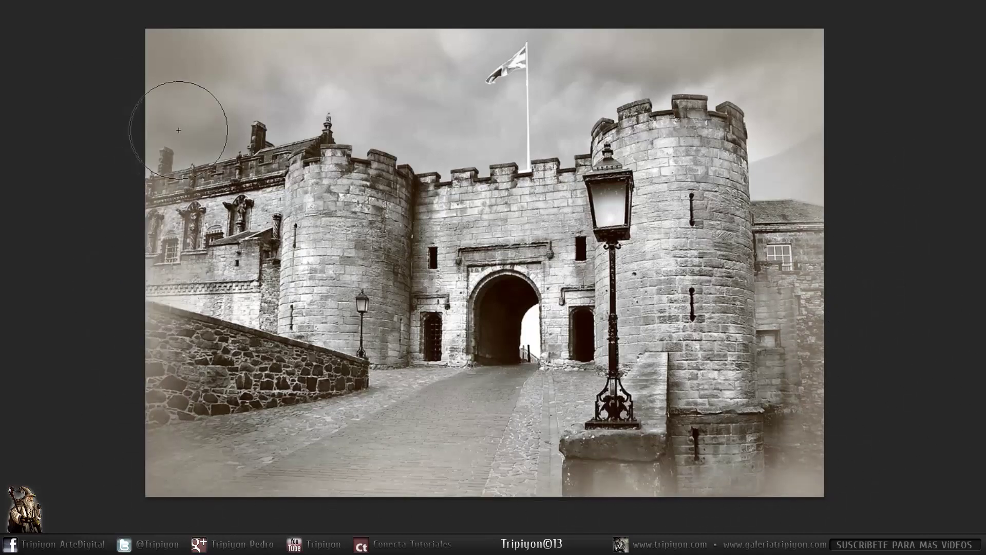
mouse_move(123, 375)
left_mouse_down()
mouse_move(139, 469)
mouse_move(184, 476)
mouse_move(155, 473)
mouse_move(130, 84)
mouse_move(185, 11)
mouse_move(197, 34)
left_mouse_up()
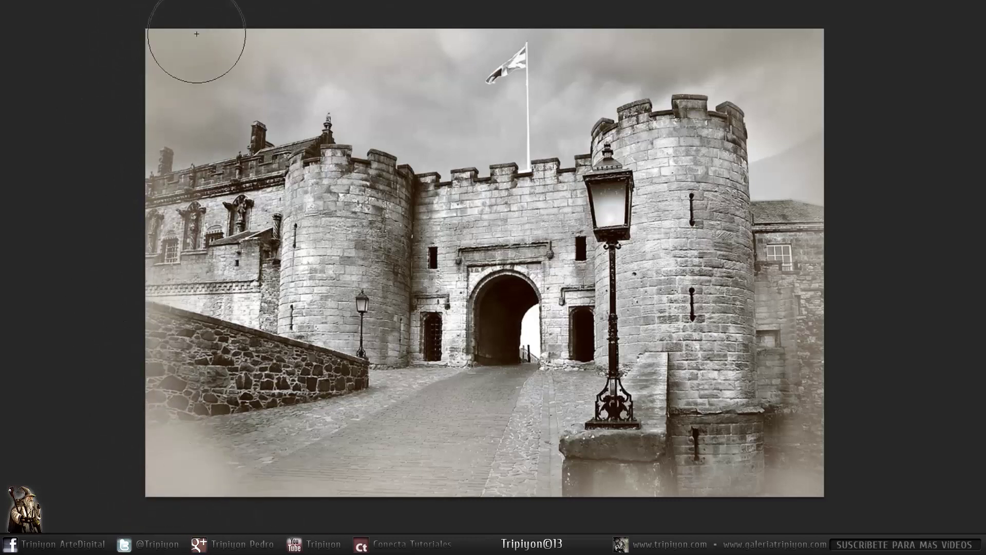
left_click_drag(405, 53, 384, 62)
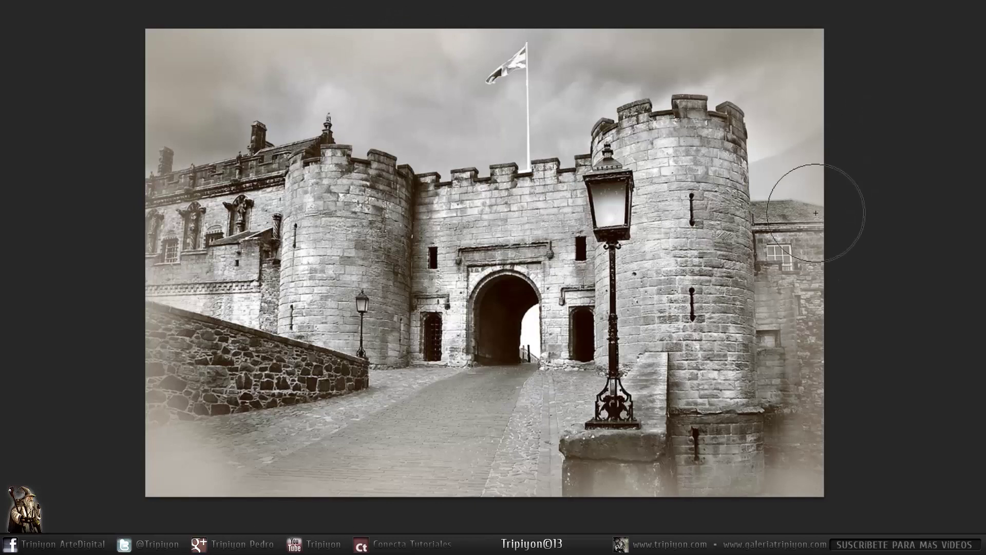
left_click_drag(819, 19, 593, 28)
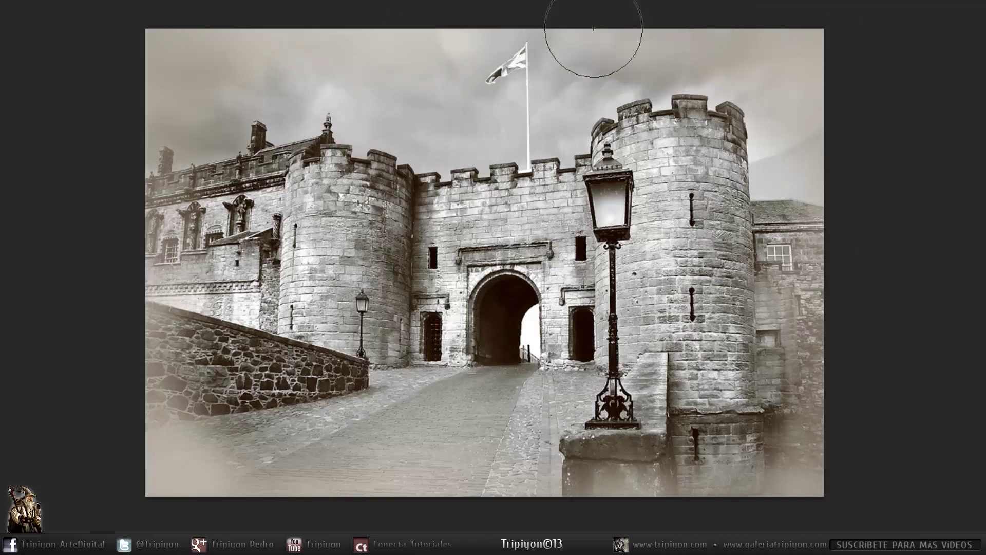
- Paint on the mask with the black brush at 50% opacity over the archway, doorways, walls and foreground to soften the dark areas
mouse_move(506, 319)
left_mouse_down()
mouse_move(518, 308)
mouse_move(509, 334)
left_mouse_up()
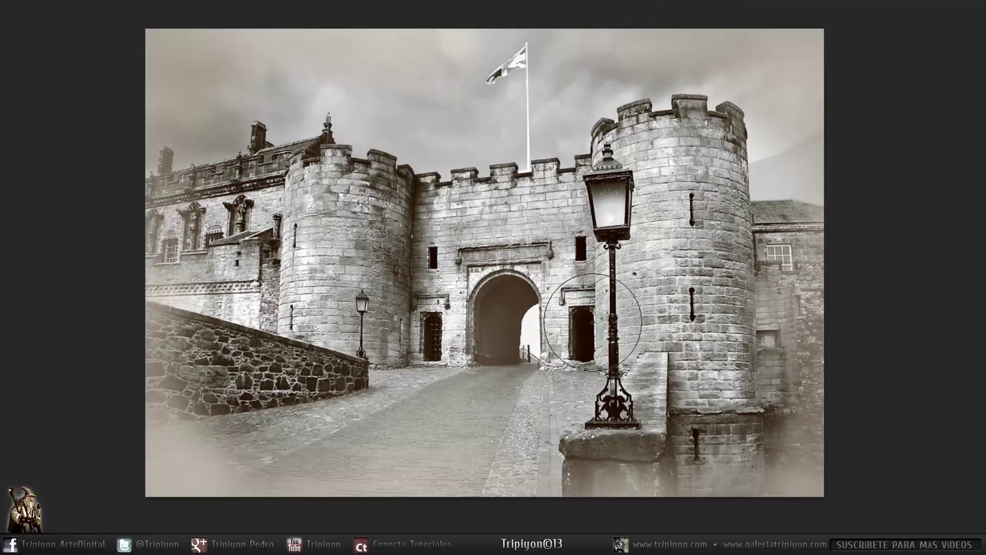
mouse_move(639, 347)
left_mouse_down()
mouse_move(595, 307)
mouse_move(614, 231)
mouse_move(604, 129)
left_mouse_up()
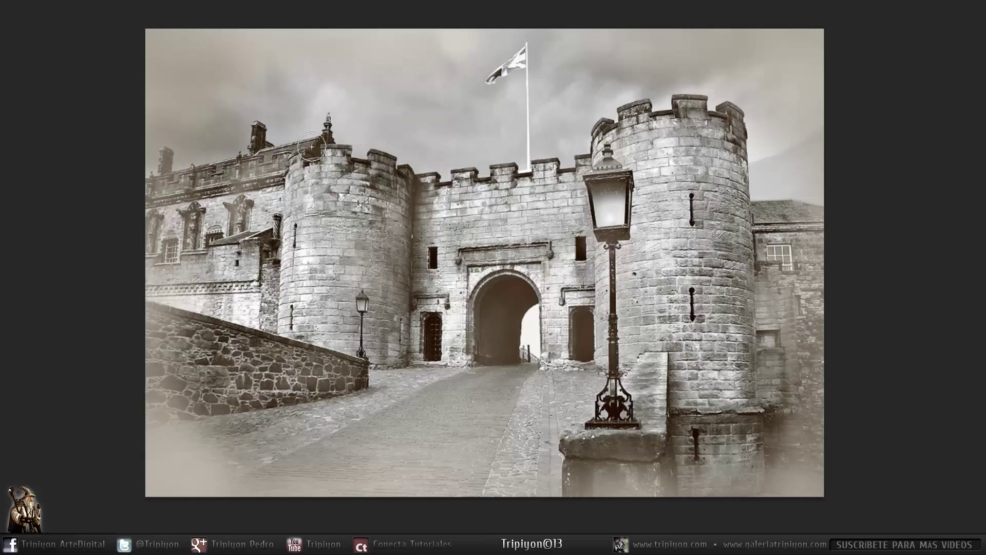
left_click_drag(508, 412, 535, 412)
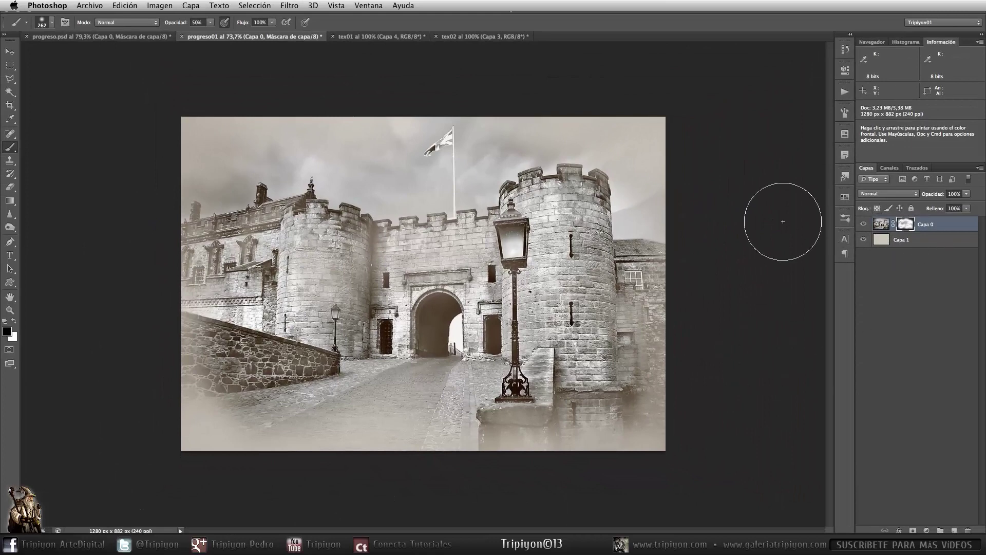
- Display the layer mask on its own, darken its corners and outer edges with black strokes, and return to the image view
left_click(908, 224, "alt")
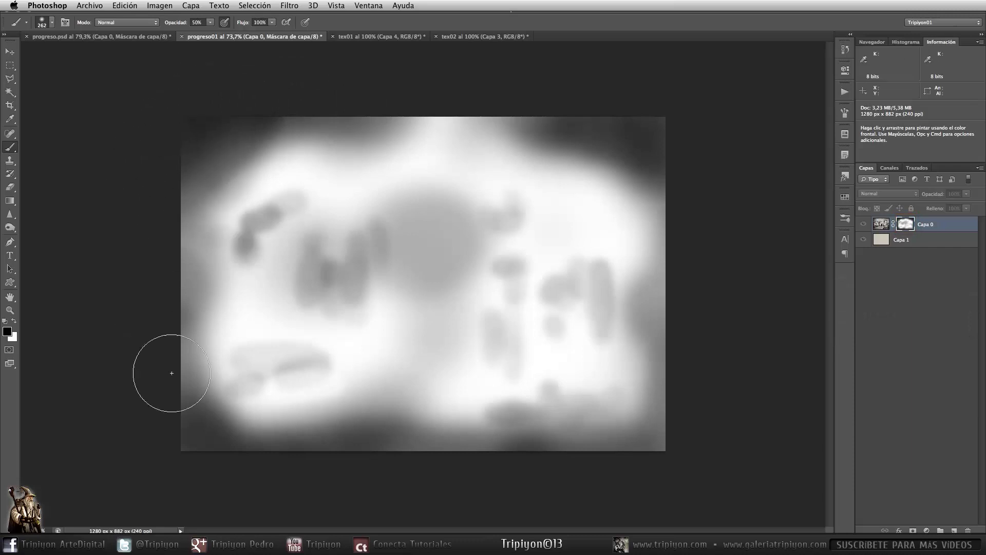
mouse_move(172, 370)
left_mouse_down()
mouse_move(167, 391)
mouse_move(158, 315)
mouse_move(220, 481)
left_mouse_up()
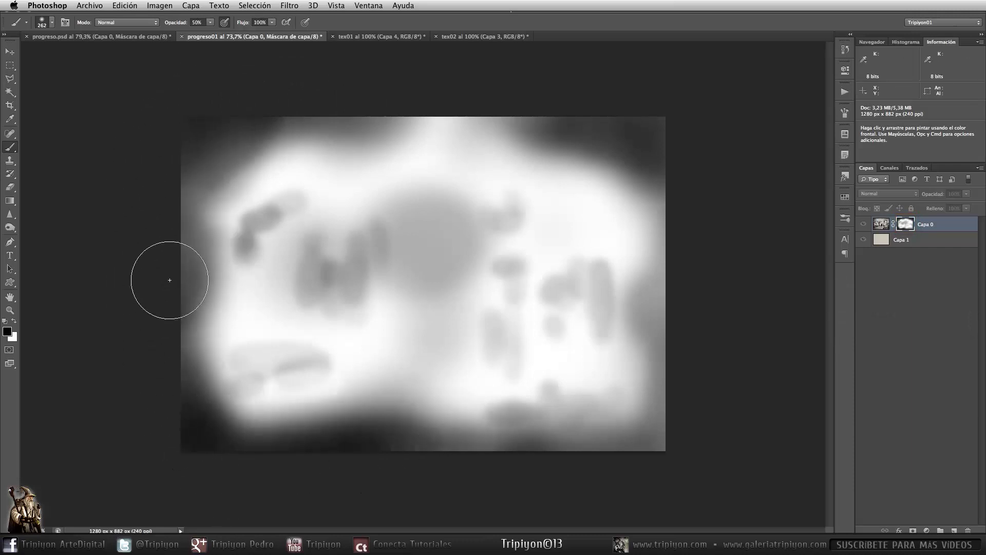
mouse_move(514, 129)
left_mouse_down()
mouse_move(640, 97)
mouse_move(676, 110)
mouse_move(650, 217)
mouse_move(678, 418)
mouse_move(510, 467)
mouse_move(415, 471)
mouse_move(183, 432)
mouse_move(165, 105)
mouse_move(218, 121)
mouse_move(398, 100)
mouse_move(689, 94)
mouse_move(711, 203)
mouse_move(660, 396)
mouse_move(674, 504)
left_mouse_up()
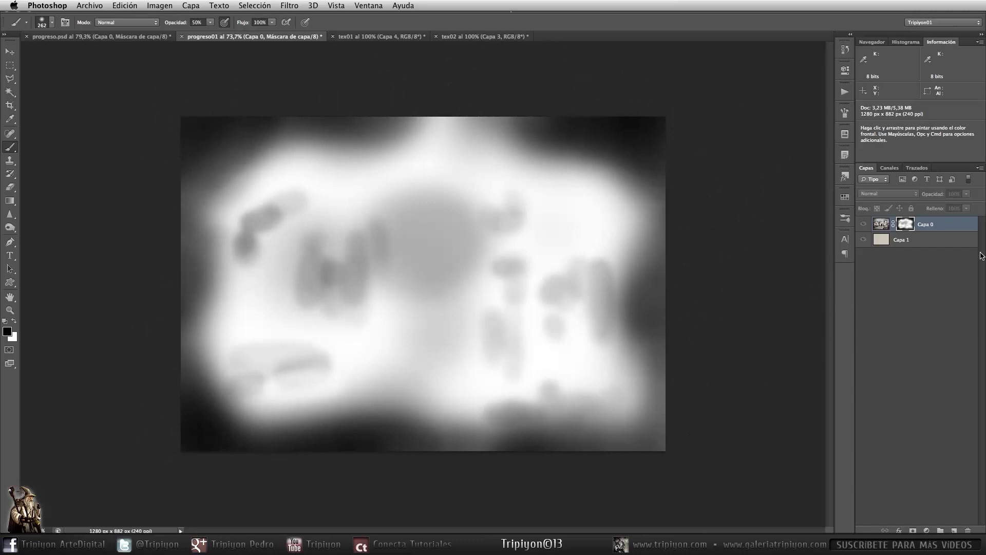
left_click(906, 224, "alt")
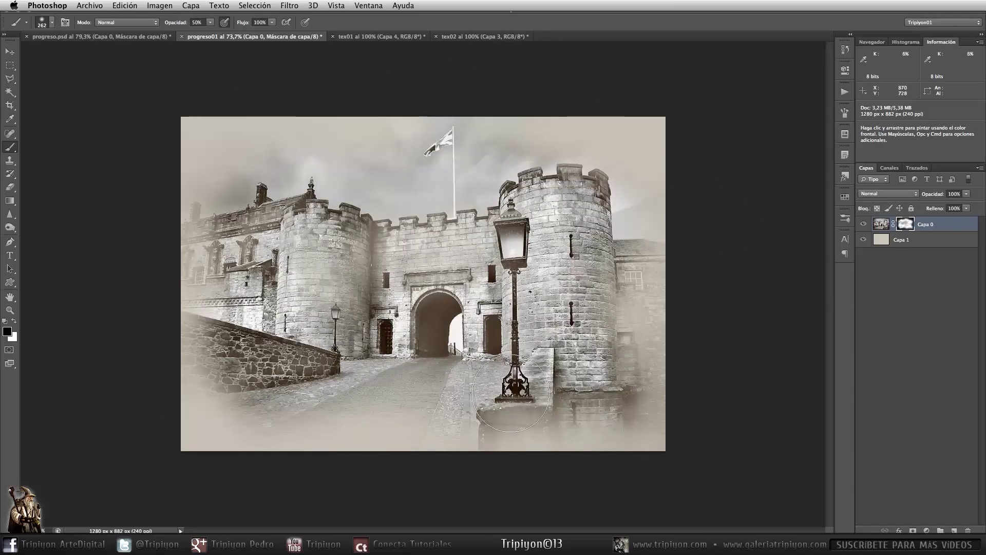
- Try painting on Capa 0's image instead of its mask, over the wall beside the large round tower
left_click(882, 224)
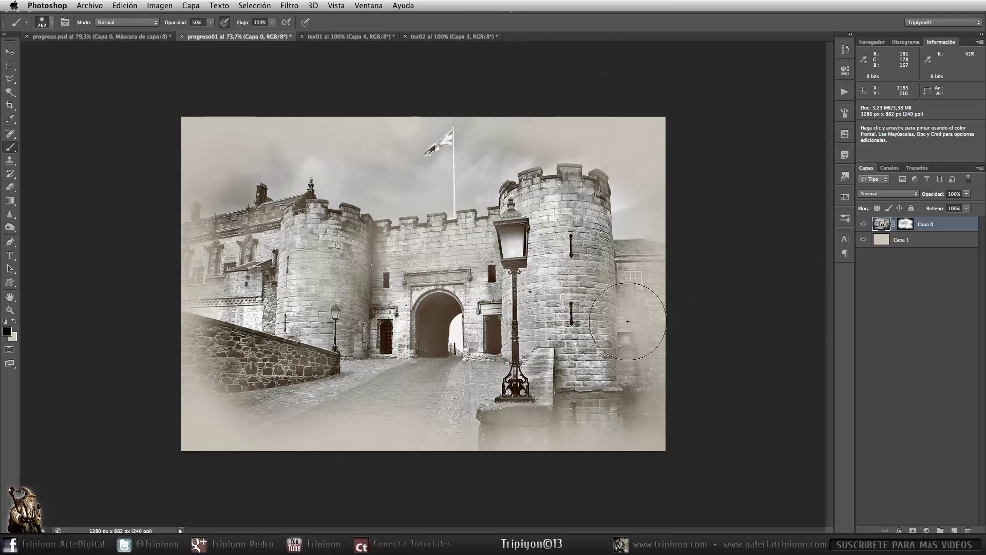
left_click_drag(628, 321, 619, 375)
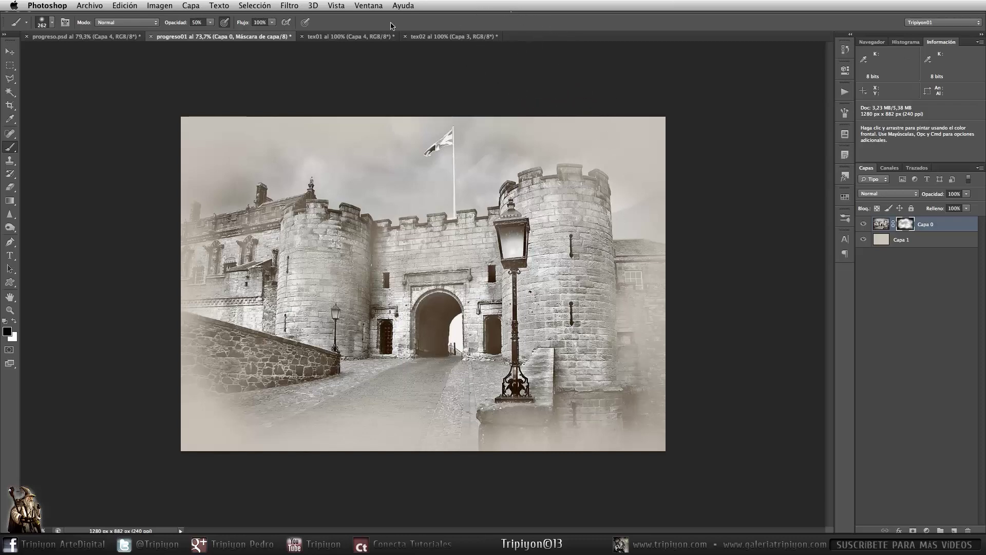
- Duplicate the paper texture layer from the tex01 document into progreso01 and switch back to progreso01
left_click(381, 37)
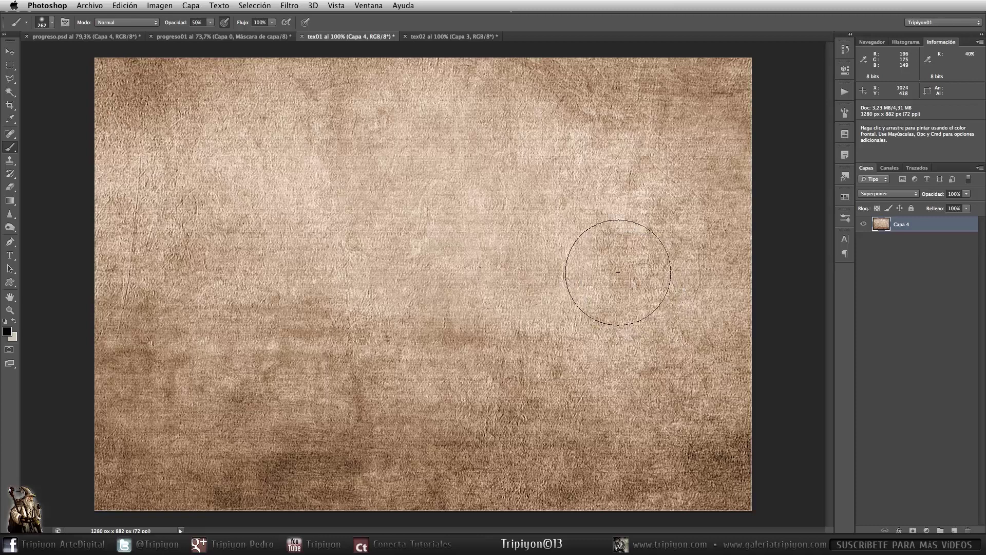
right_click(943, 226)
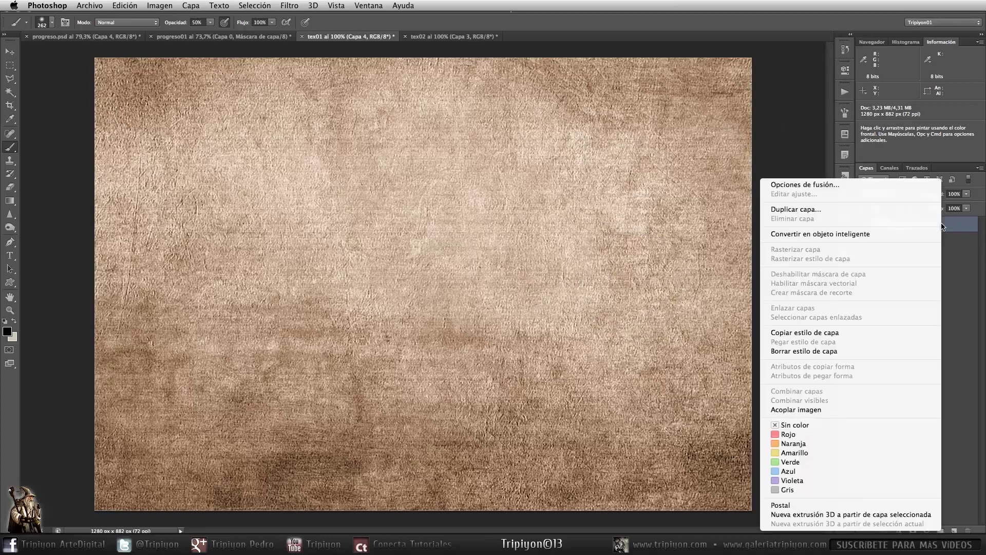
left_click(883, 210)
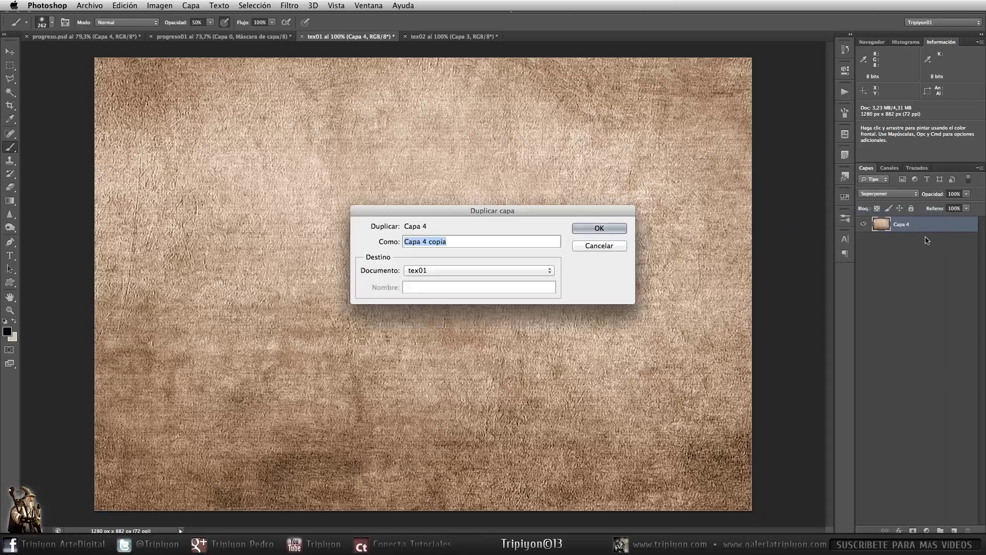
left_click(543, 273)
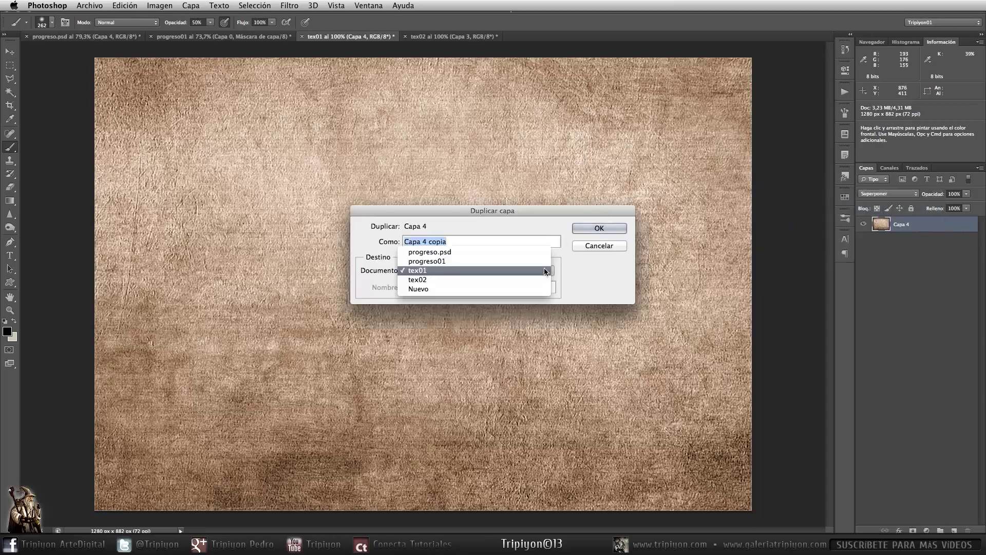
left_click(464, 262)
left_click(620, 229)
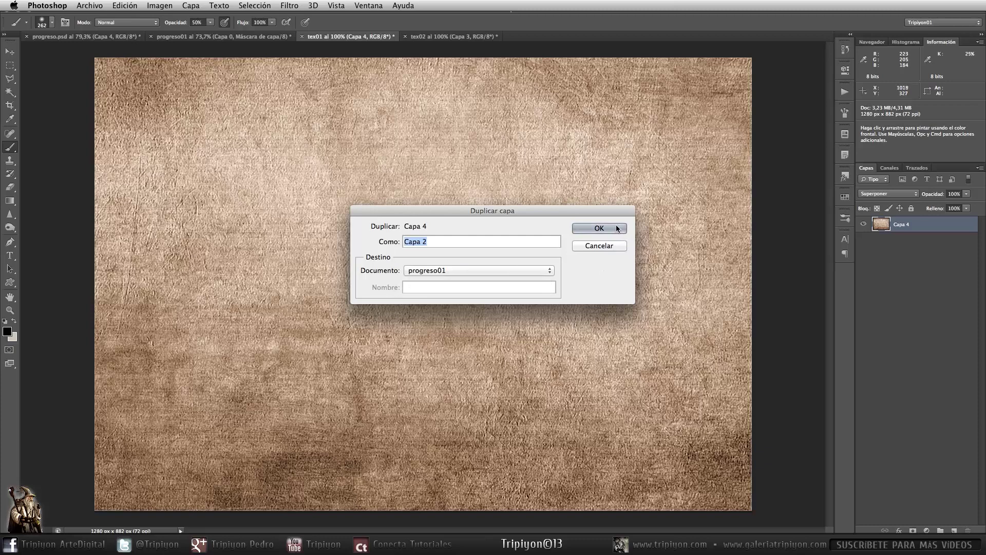
left_click(208, 36)
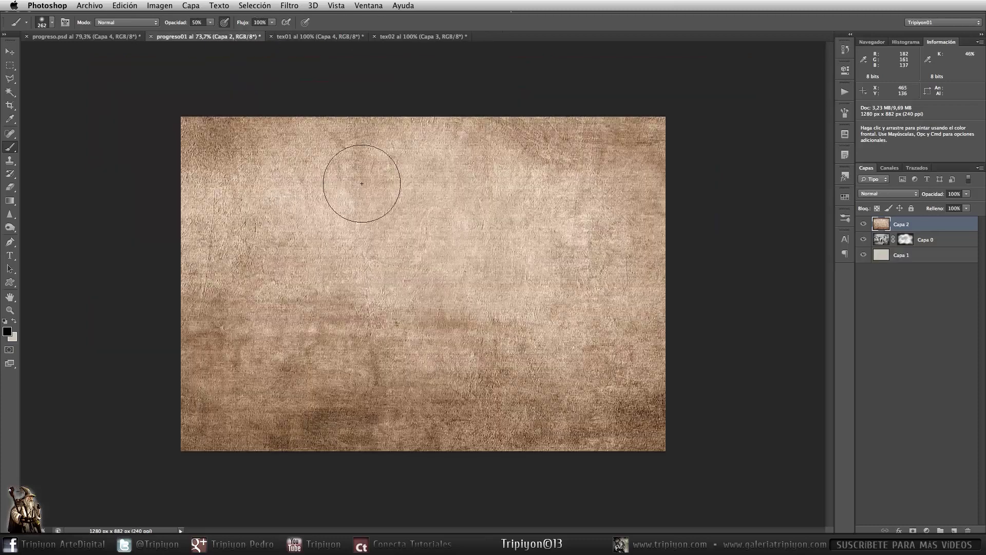
- Rename the brown paper layer Capa 2 as "textura" and set its blend mode to Superponer
key("super+1")
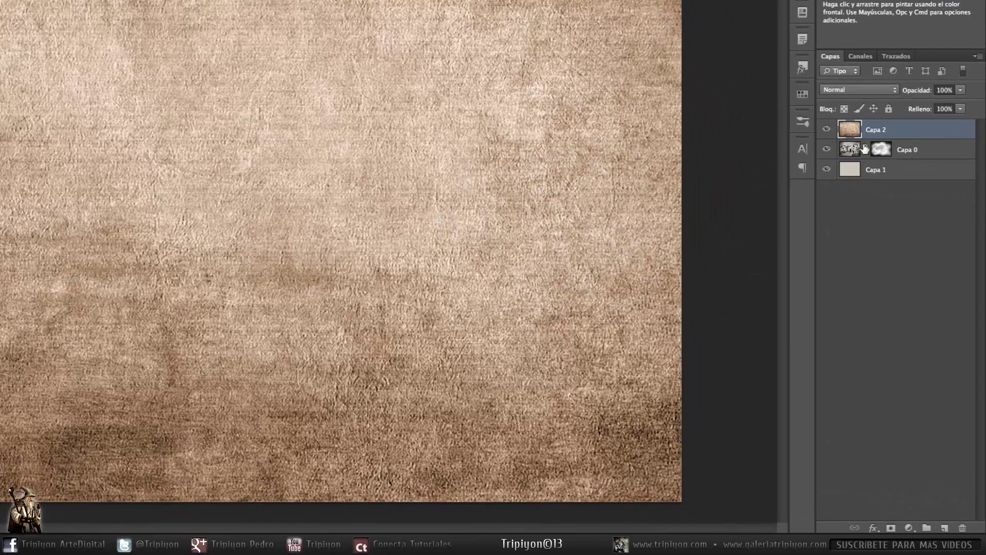
double_click(875, 129)
type("textura")
key("Return")
left_click(857, 91)
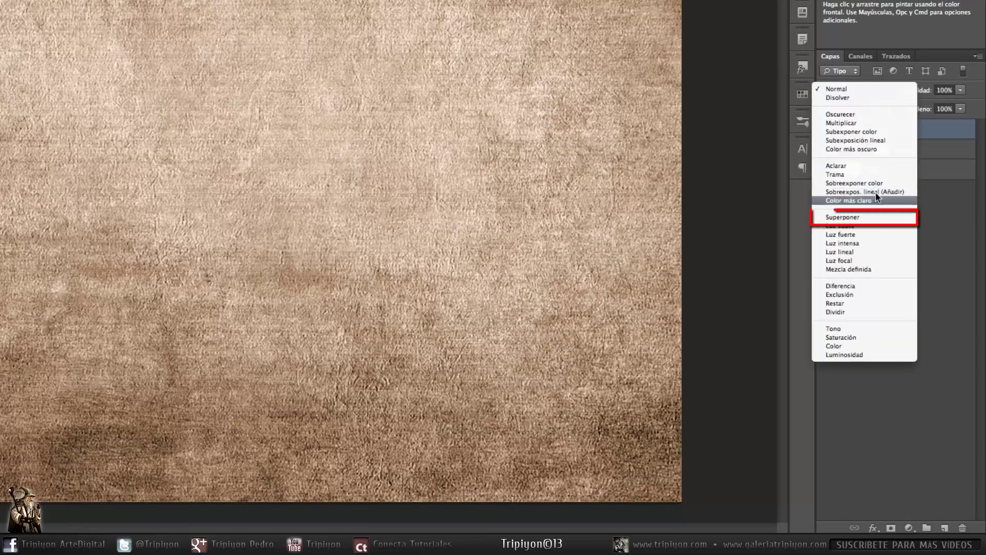
left_click(880, 218)
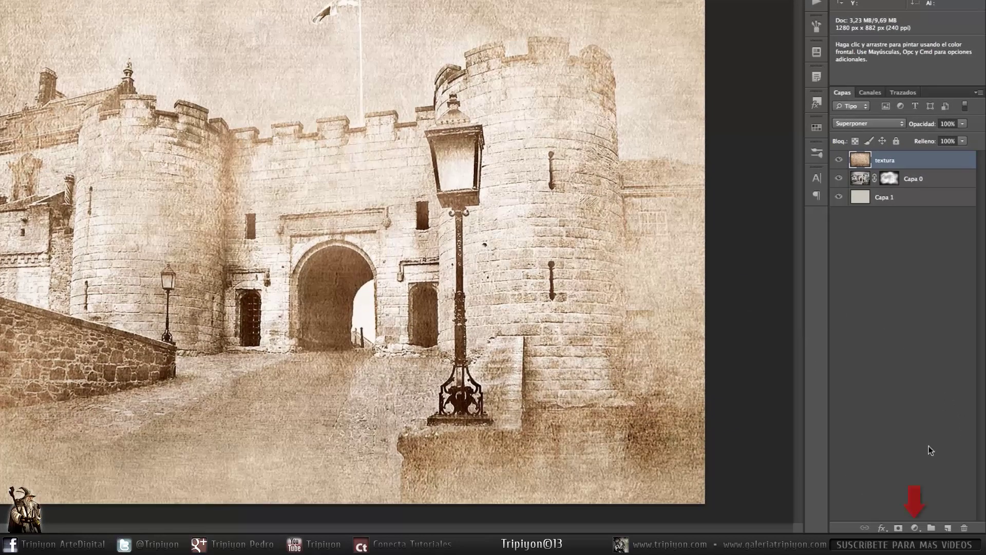
- Add a Tono/saturación adjustment clipped to the textura layer and set its saturation to -65
left_click(915, 528)
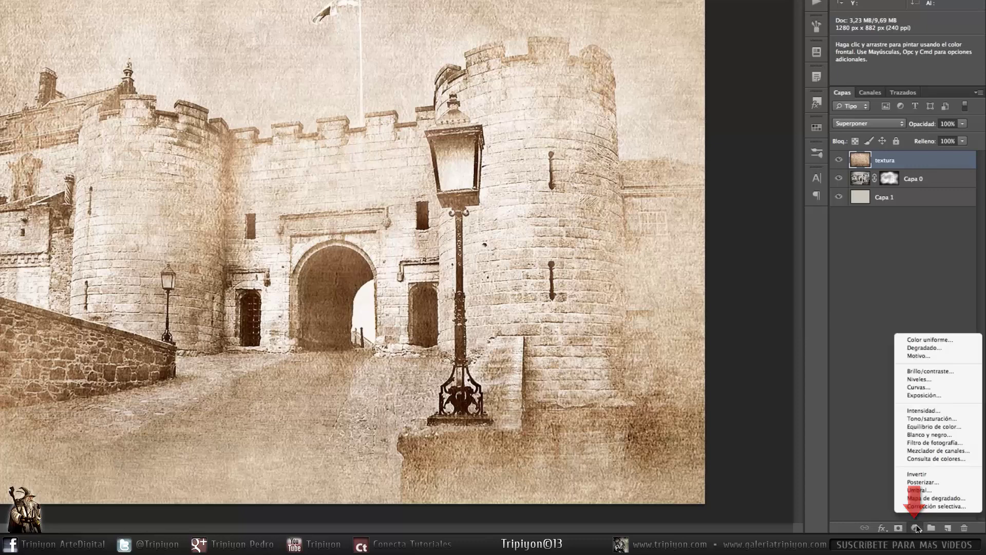
left_click(956, 418)
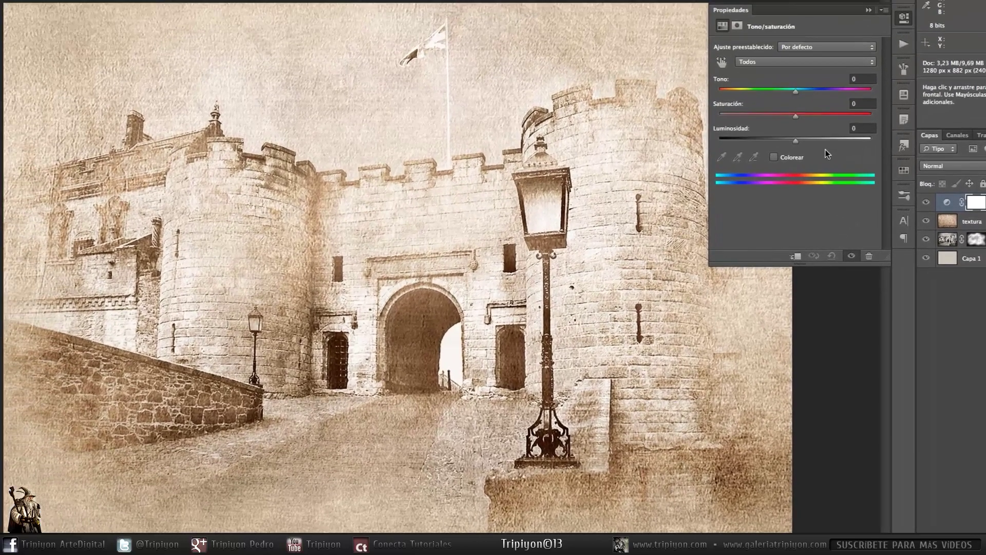
left_click(796, 258)
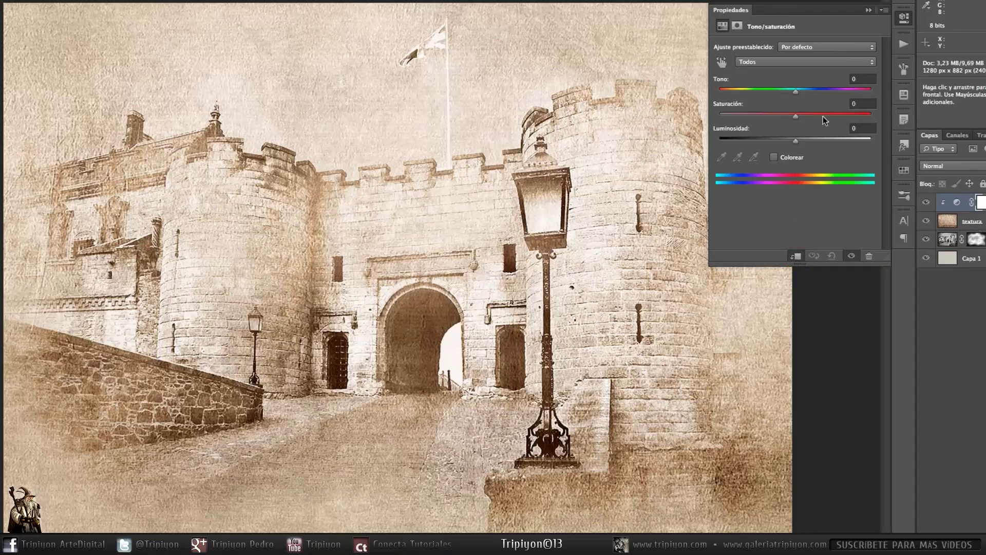
left_click_drag(796, 117, 746, 122)
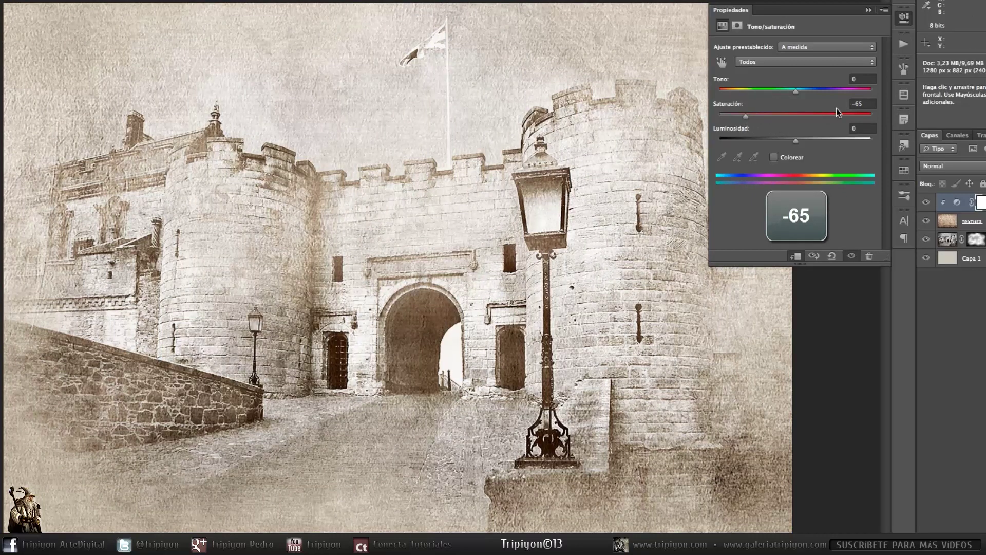
left_click(904, 18)
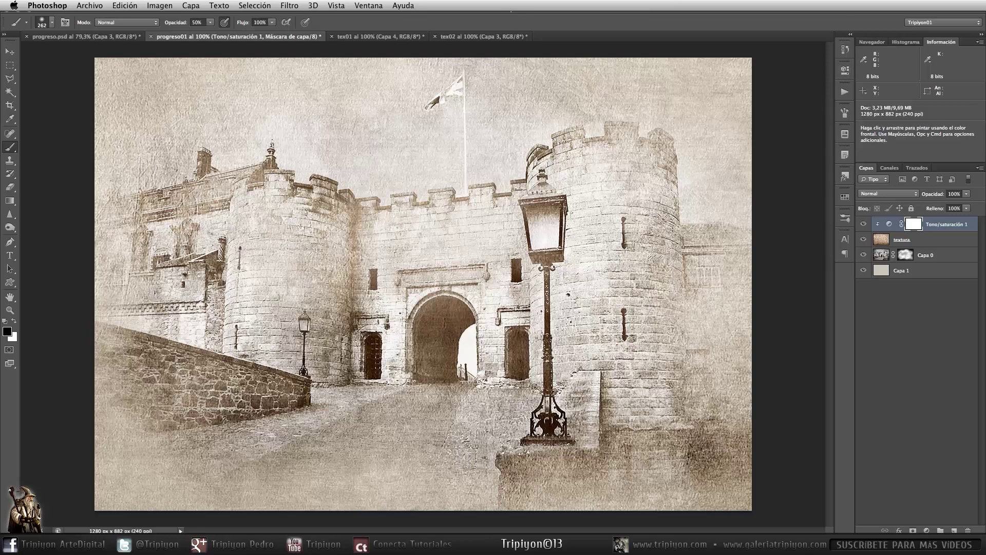
- Duplicate the grey texture layer from the tex02 document into progreso01 and switch back to progreso01
left_click(465, 36)
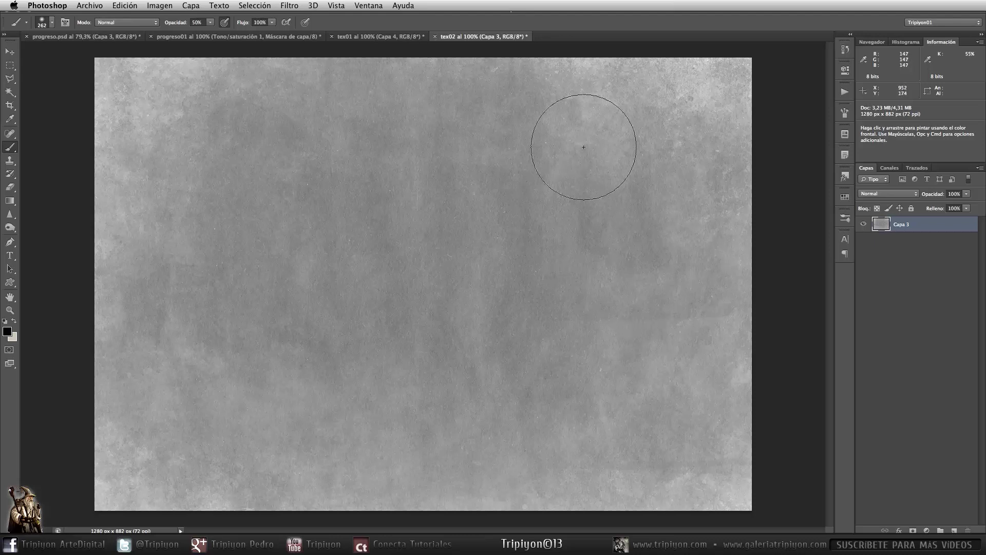
right_click(956, 228)
left_click(951, 210)
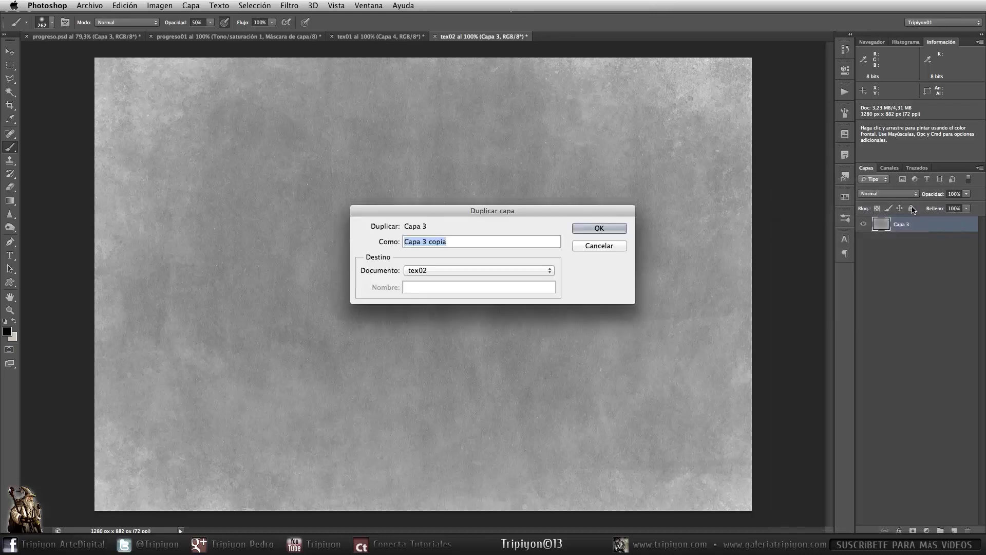
left_click(493, 270)
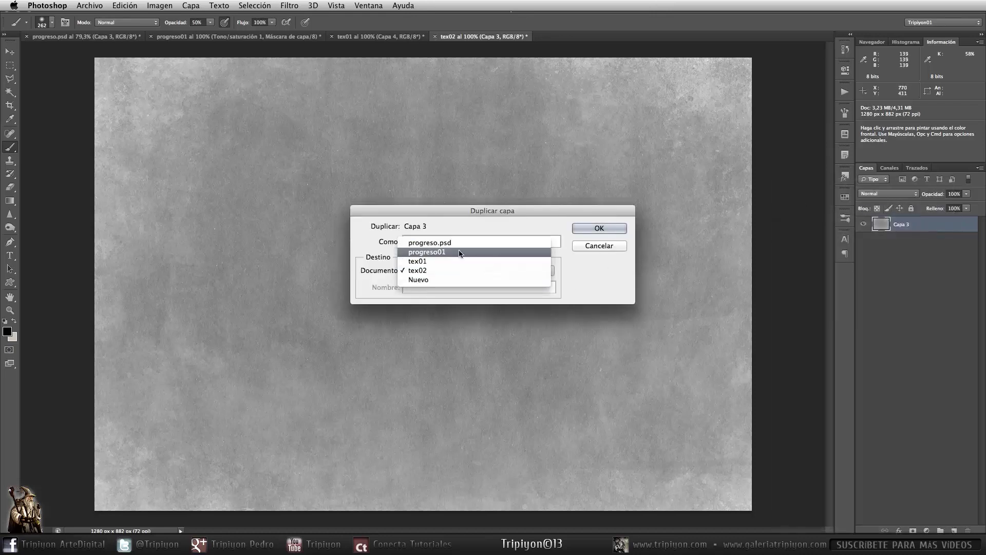
left_click(488, 253)
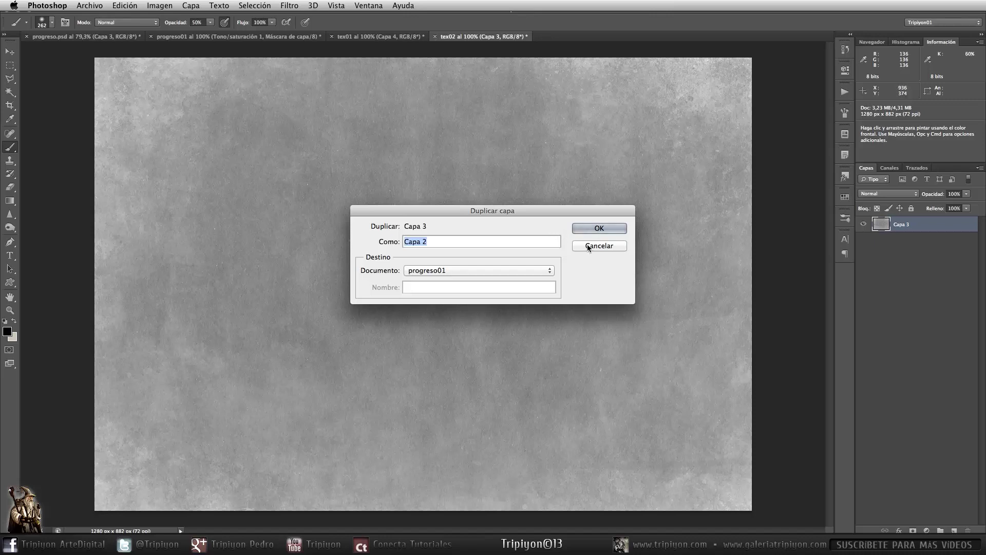
left_click(609, 228)
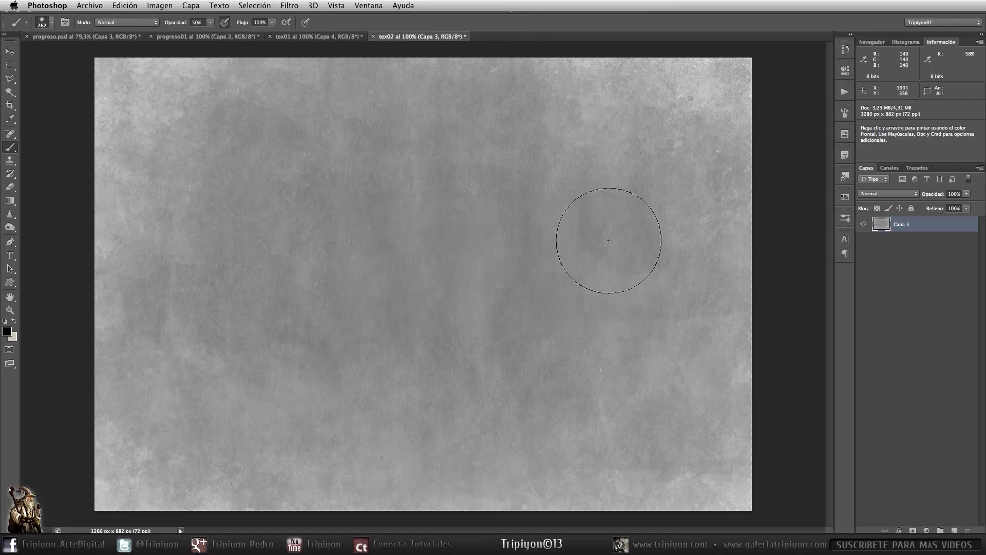
left_click(214, 39)
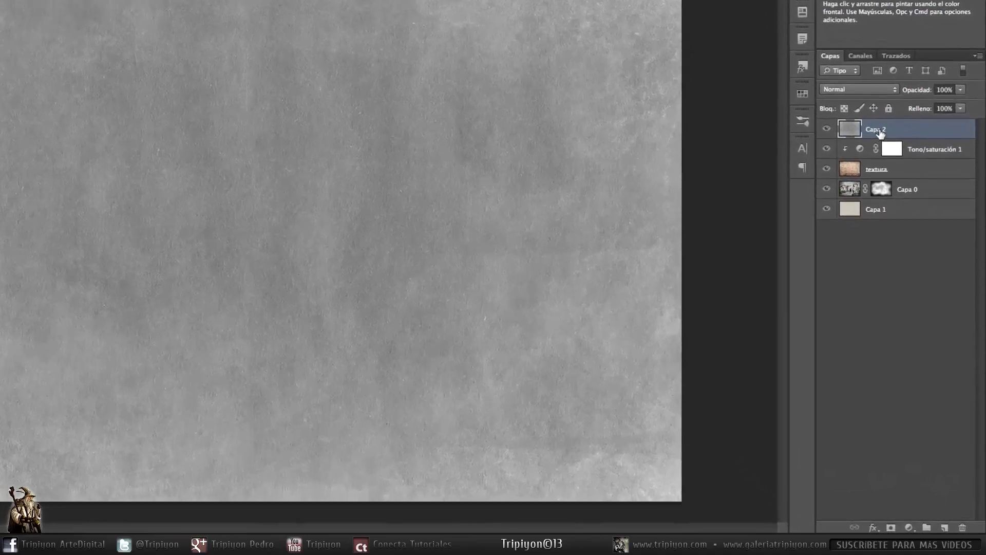
- Rename the new grey texture layer as "textura 2" and blend it with Superponer, comparing the image with it hidden and shown
type("textura 2")
key("Return")
left_click(867, 88)
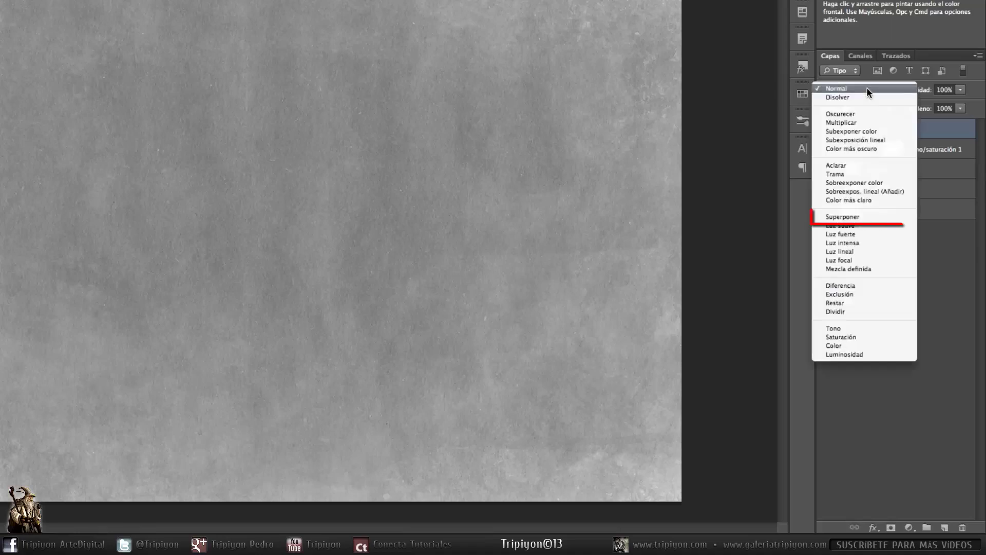
left_click(842, 217)
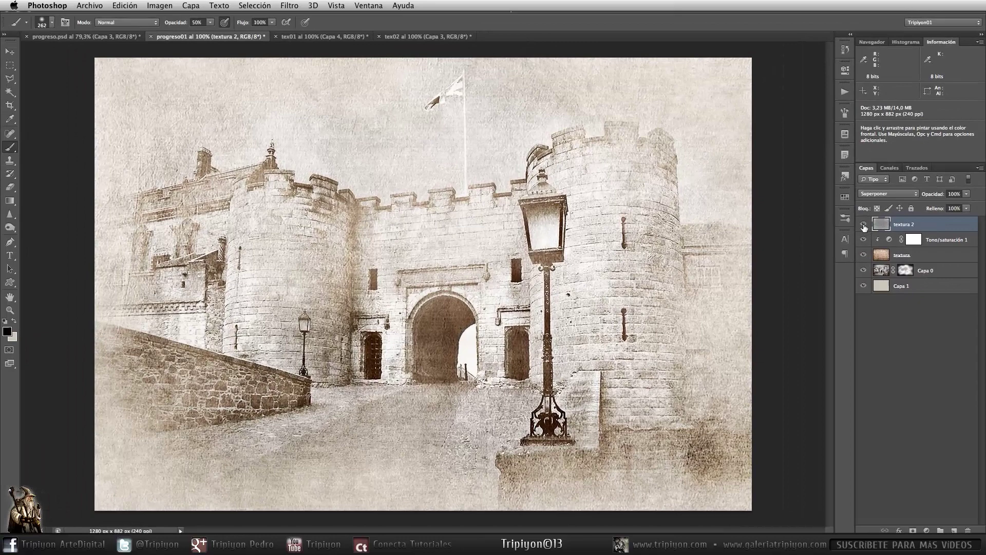
left_click(827, 131)
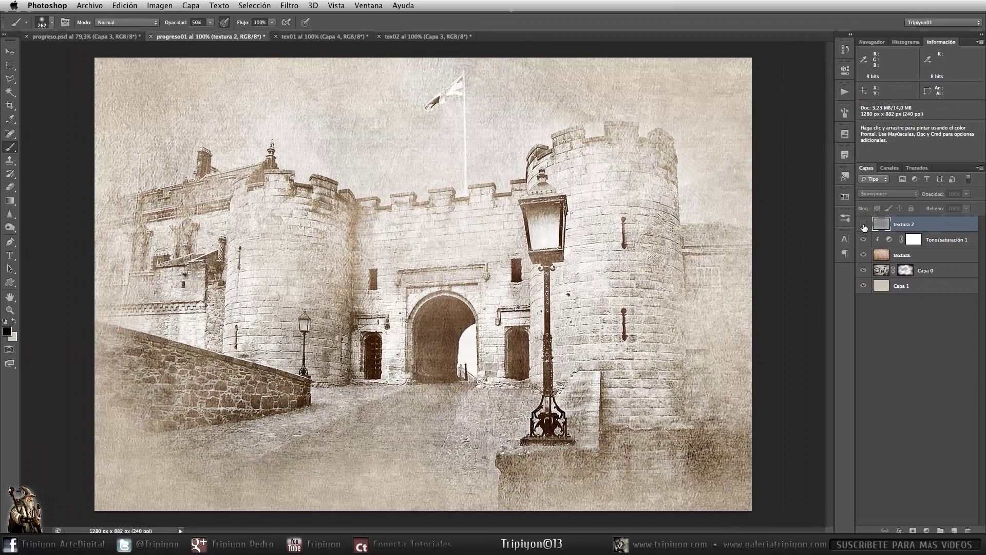
left_click(864, 224)
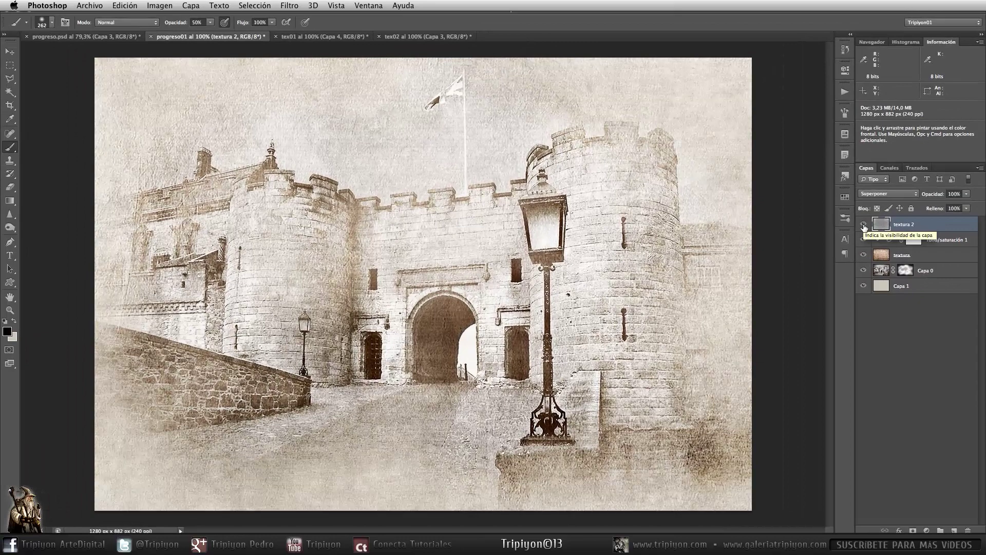
left_click(863, 225)
left_click(864, 224)
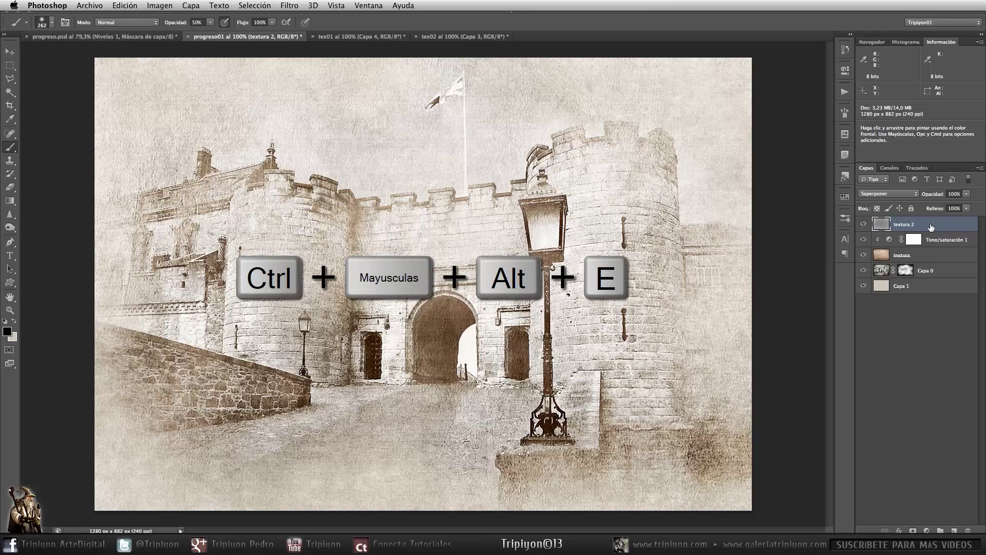
- Stamp all visible layers into a new top layer and name it "hallar bordes"
key("ctrl+shift+alt+e")
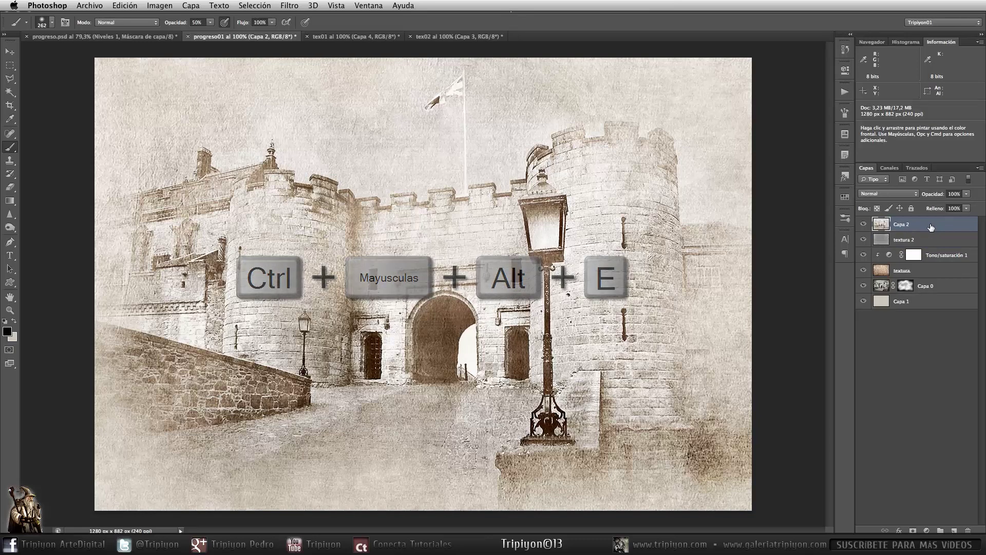
double_click(904, 224)
type("hallar bordes")
key("Return")
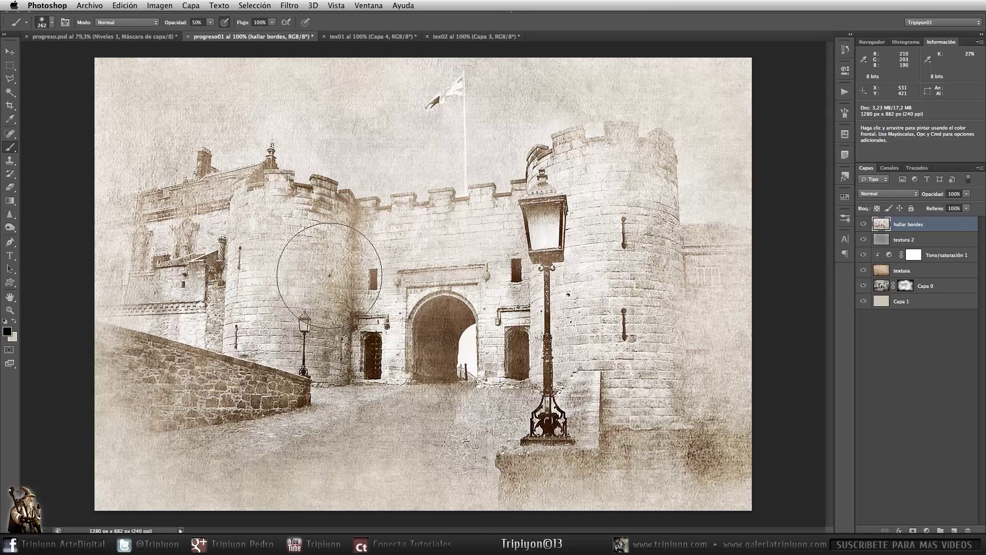
- Reduce the brush size to 50 px
key("bracketleft")
key("bracketleft")
key("bracketleft")
key("bracketleft")
key("bracketleft")
key("bracketleft")
key("bracketleft")
key("bracketleft")
key("bracketleft")
key("bracketleft")
key("bracketleft")
key("space")
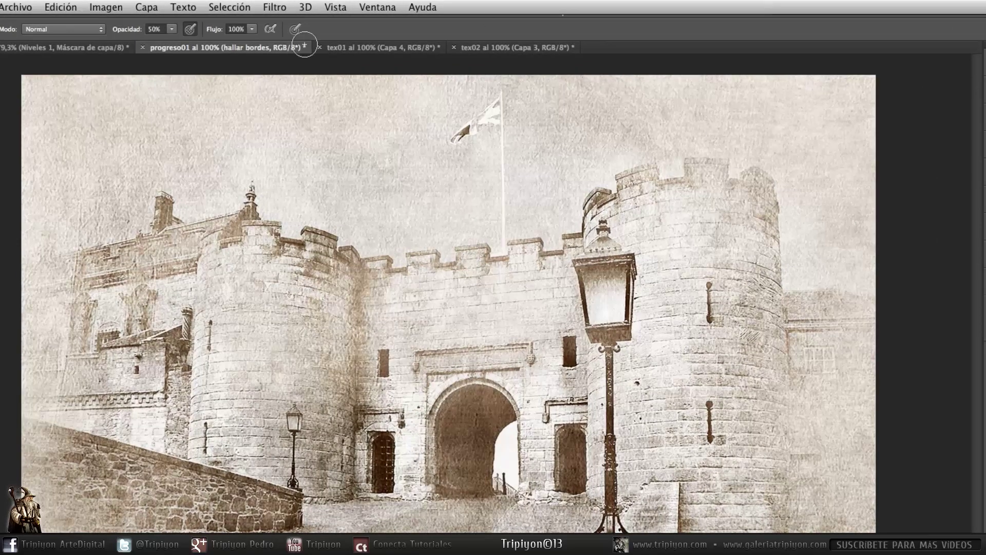
- Apply the Hallar bordes stylize filter to the hallar bordes layer
left_click(276, 8)
mouse_move(399, 225)
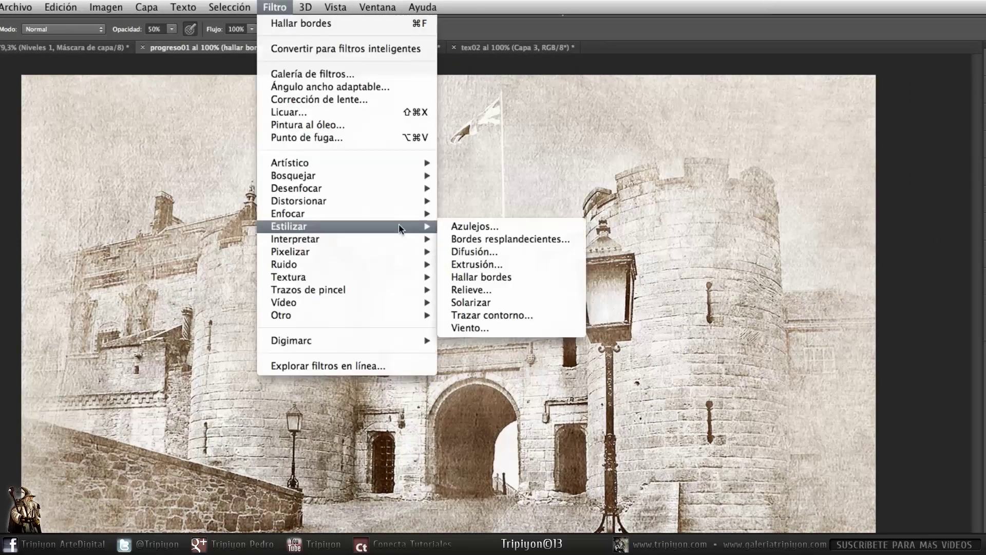
left_click(507, 277)
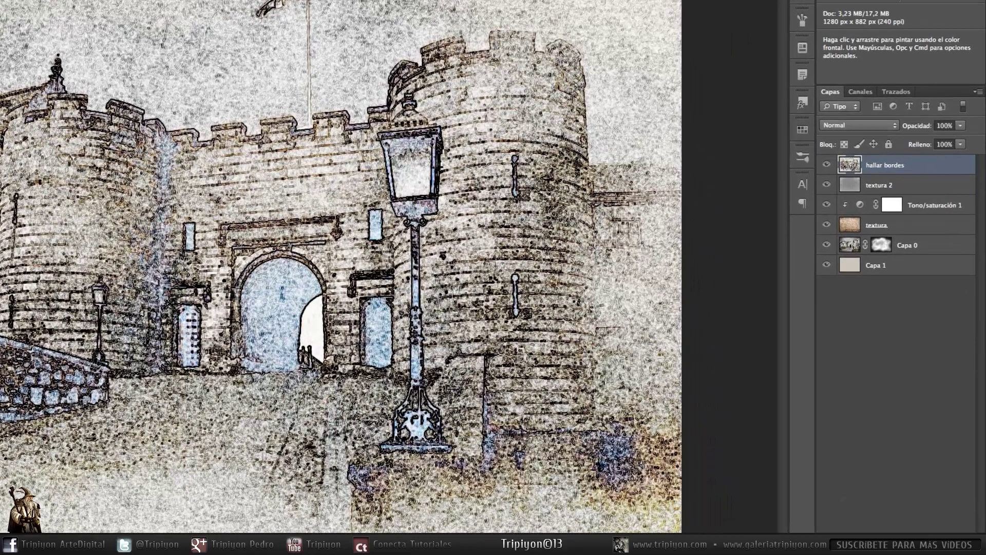
- Set the hallar bordes layer's blend mode to Superponer and its opacity to 50%
left_click(866, 125)
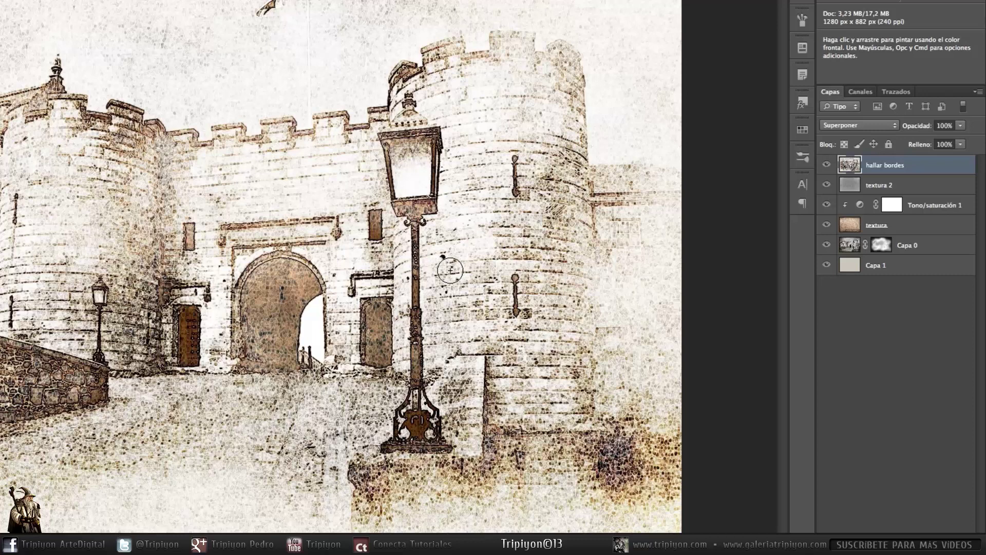
left_click(951, 125)
type("50")
key("Return")
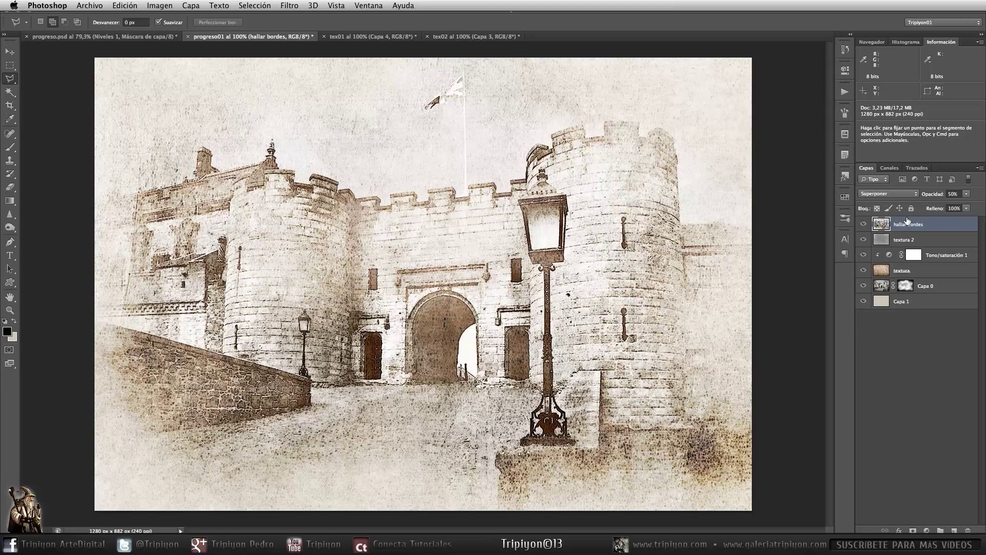
- Add a mask to the hallar bordes layer and paint it with a soft black 50 px brush over the doorways and large lamppost
left_click(913, 530)
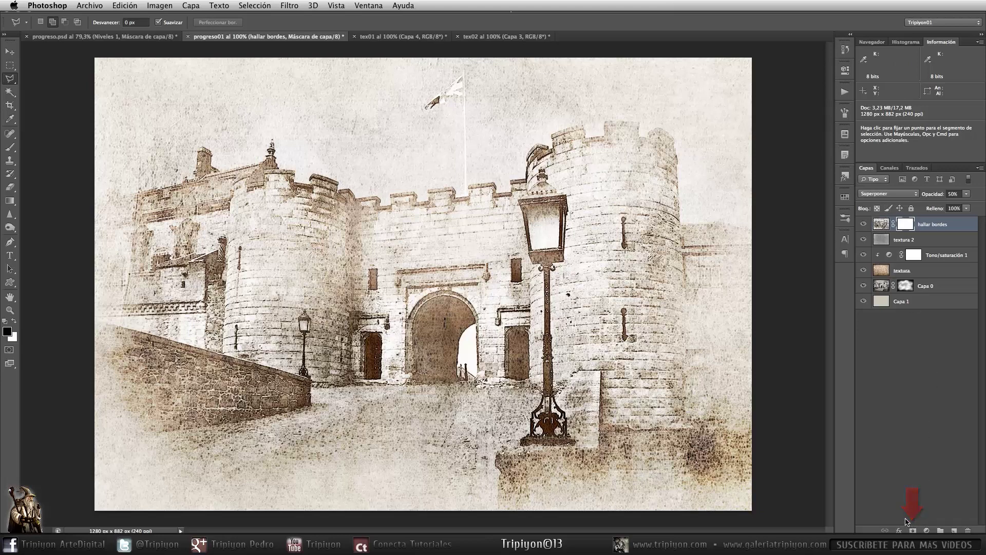
key("b")
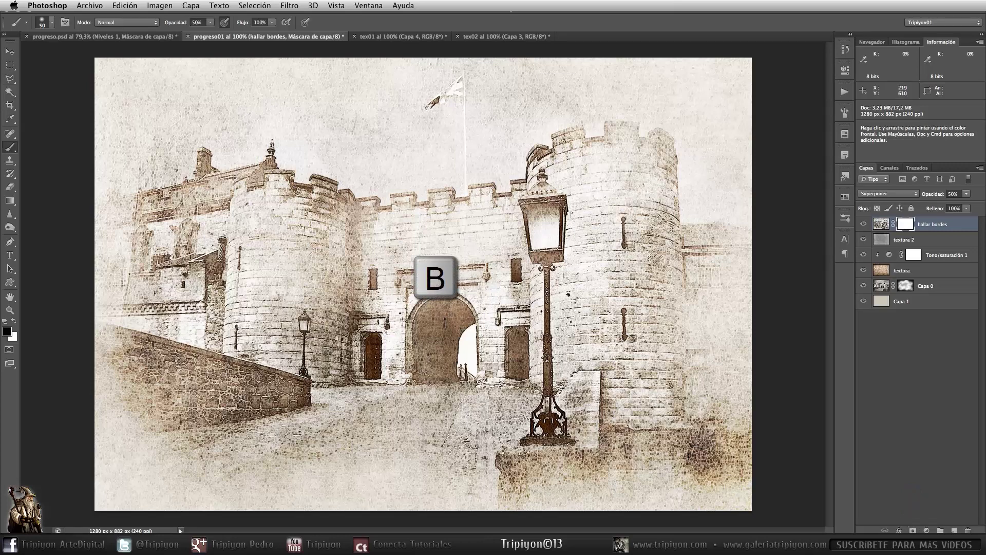
right_click(411, 284)
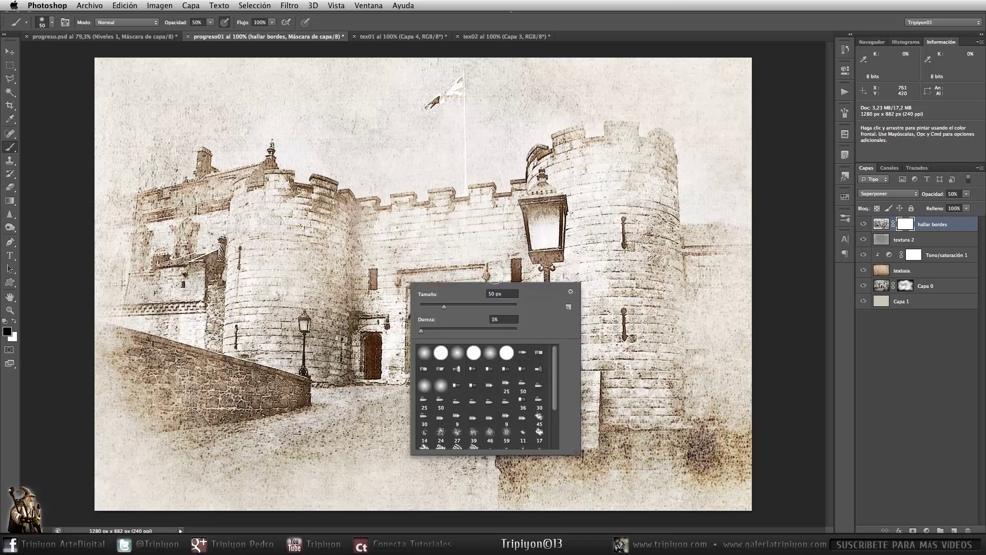
left_click(458, 353)
key("Return")
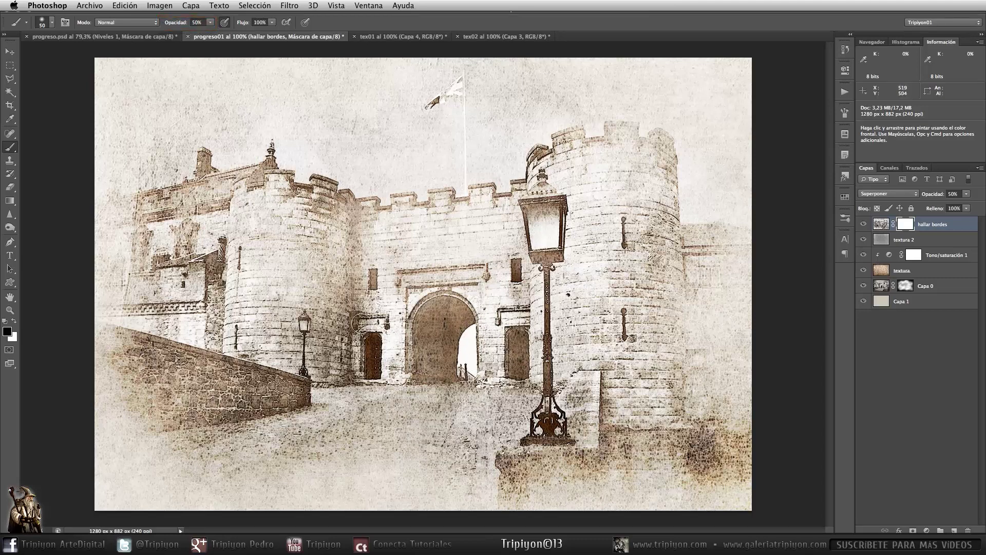
mouse_move(361, 324)
left_mouse_down()
mouse_move(369, 348)
mouse_move(380, 328)
left_mouse_up()
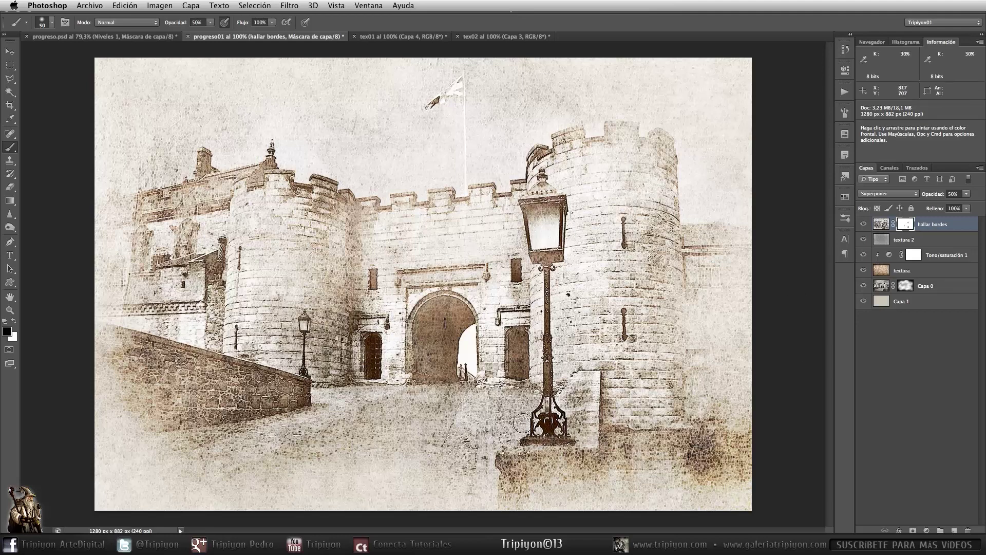
- Add a Niveles adjustment layer above the hallar bordes layer
left_click(906, 286)
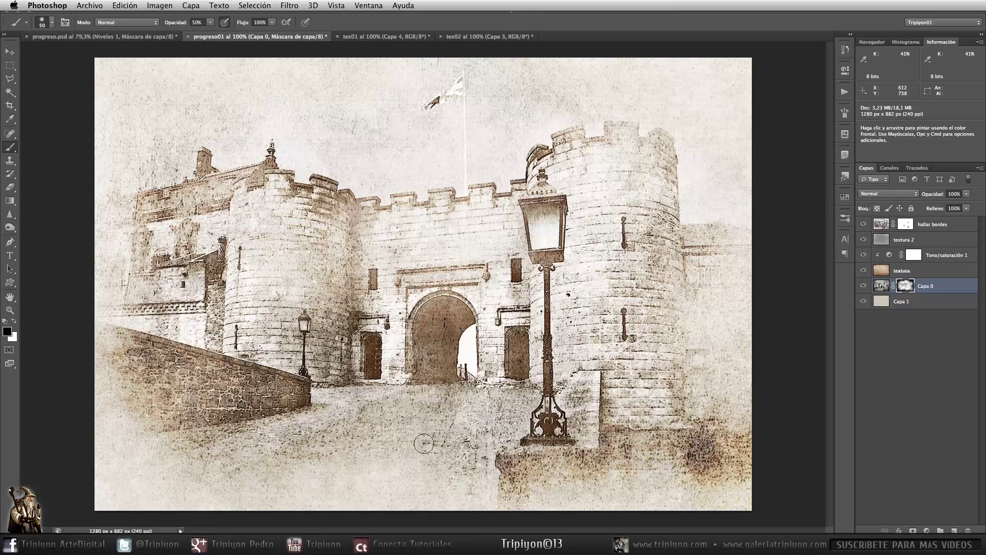
left_click(948, 226)
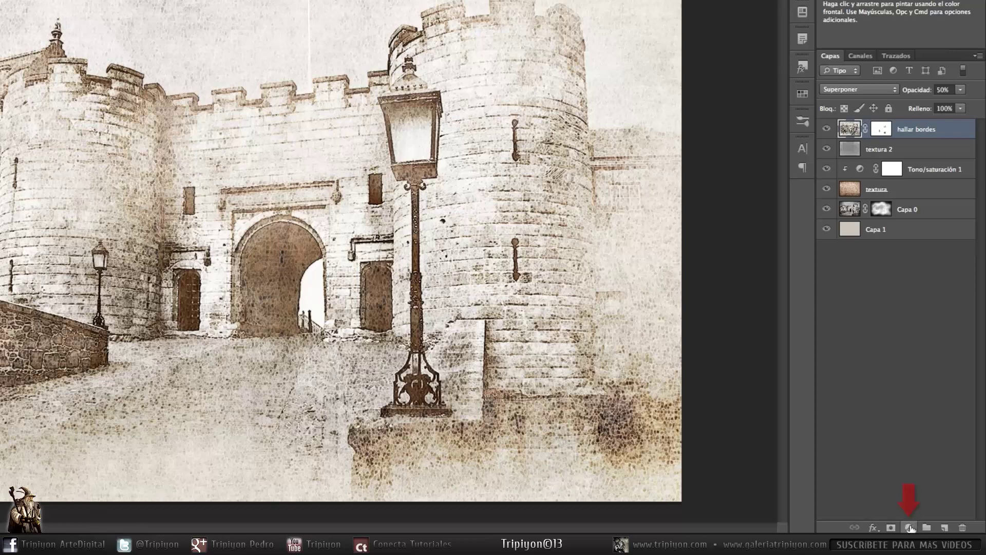
left_click(910, 529)
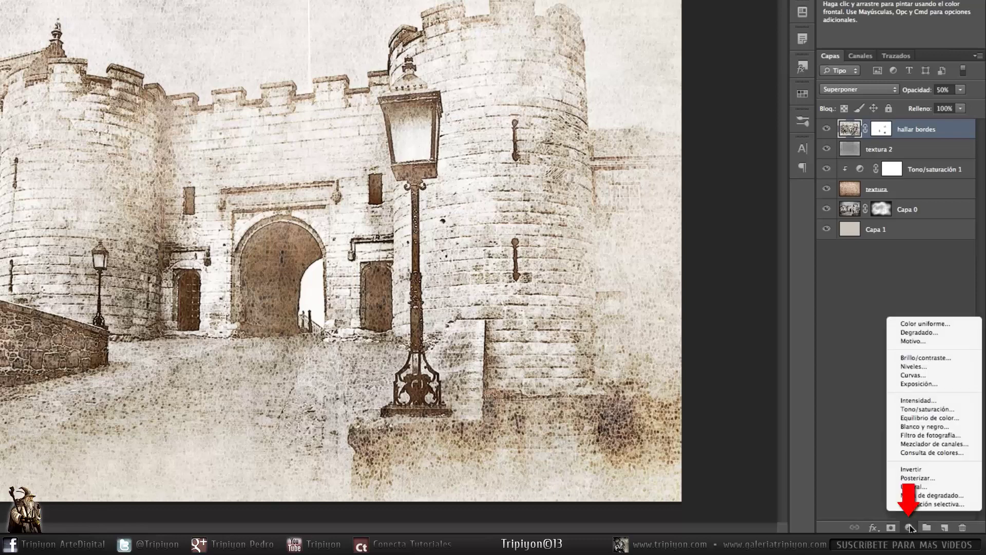
left_click(913, 374)
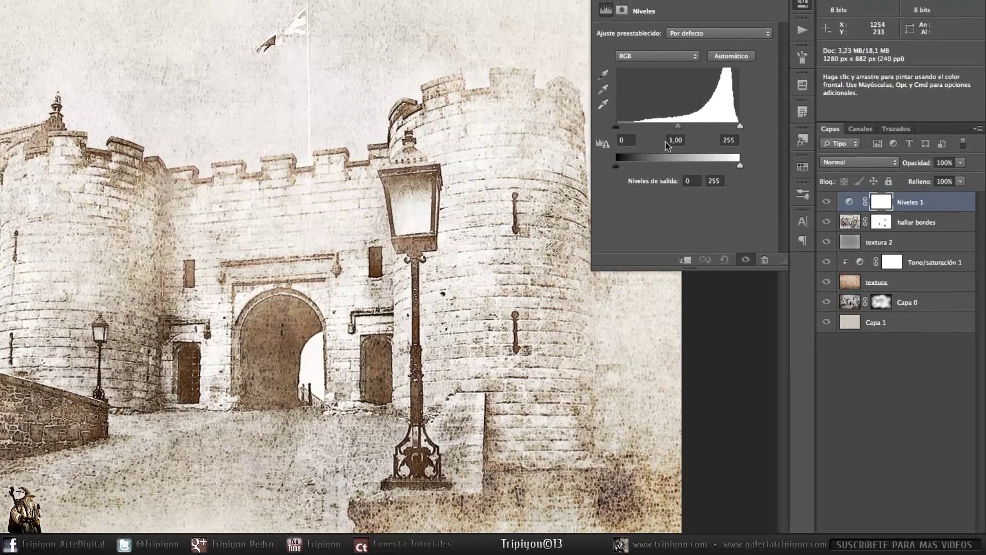
- Set the black input level of the Niveles 1 adjustment to 10 and compare the image with the adjustment off and on
left_click_drag(616, 128, 620, 129)
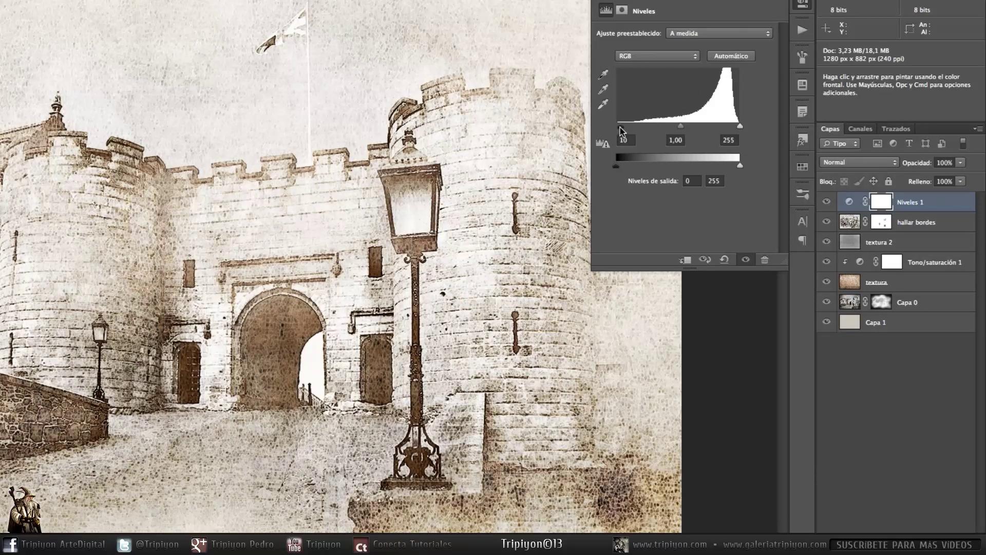
left_click(746, 260)
left_click(746, 259)
left_click(746, 259)
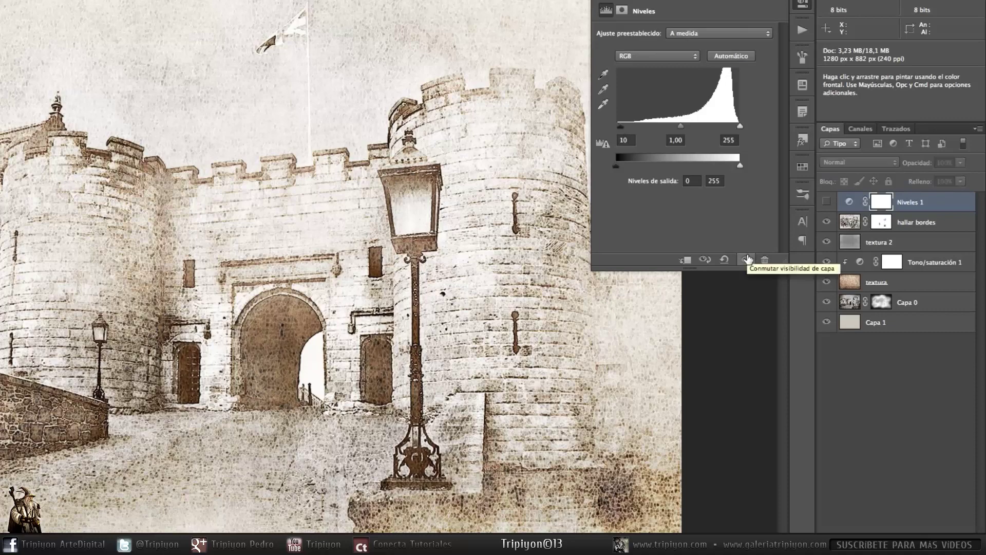
left_click(746, 259)
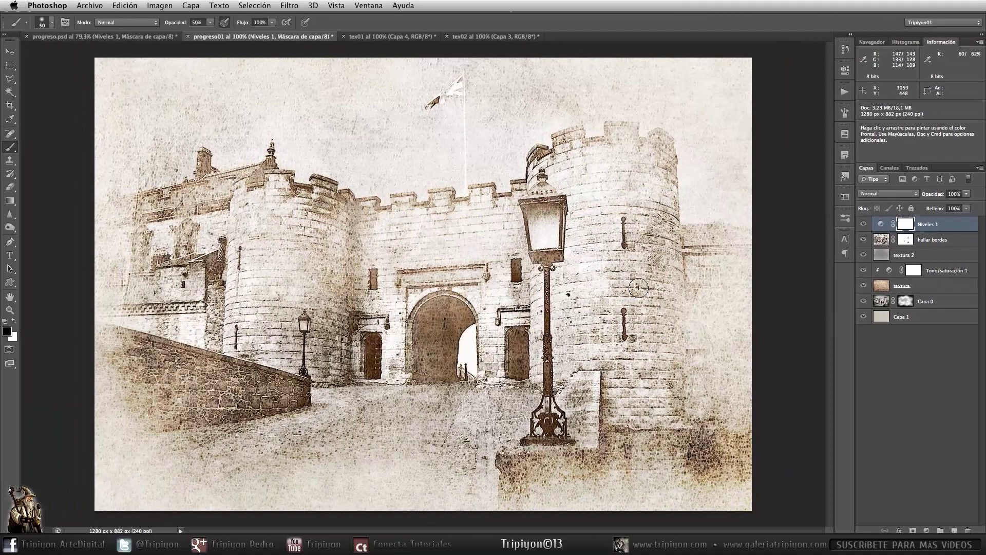
- With Capa 1 selected, enlarge the canvas by a relative 300 pixels in width and 300 pixels in height, anchored at the center
scroll(637, 286, "down", 5)
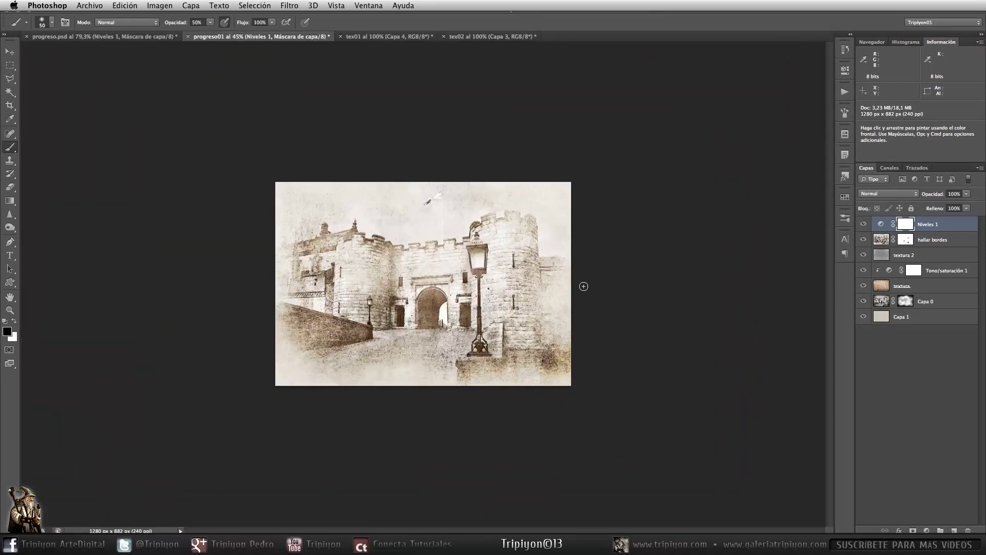
scroll(383, 299, "up", 2)
scroll(383, 298, "up", 2)
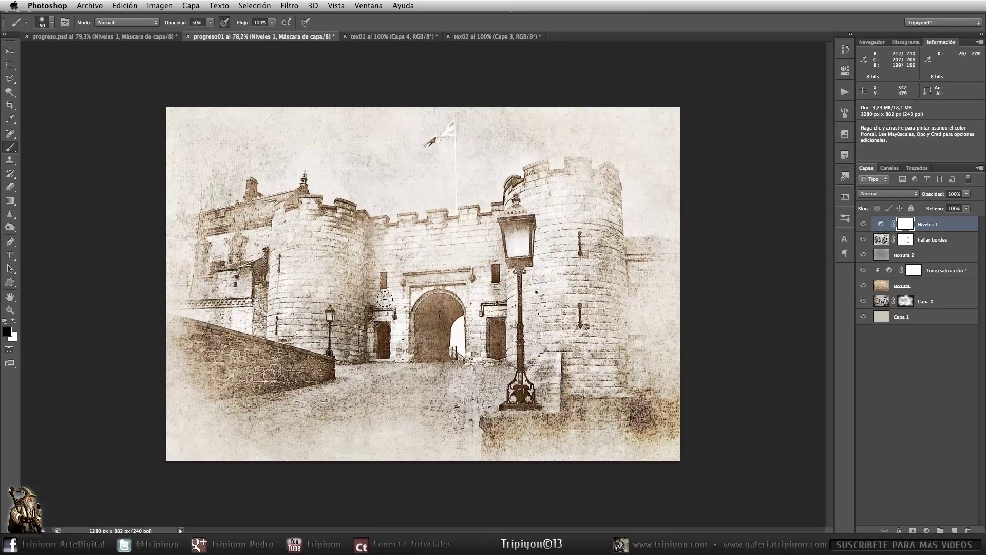
left_click(937, 318)
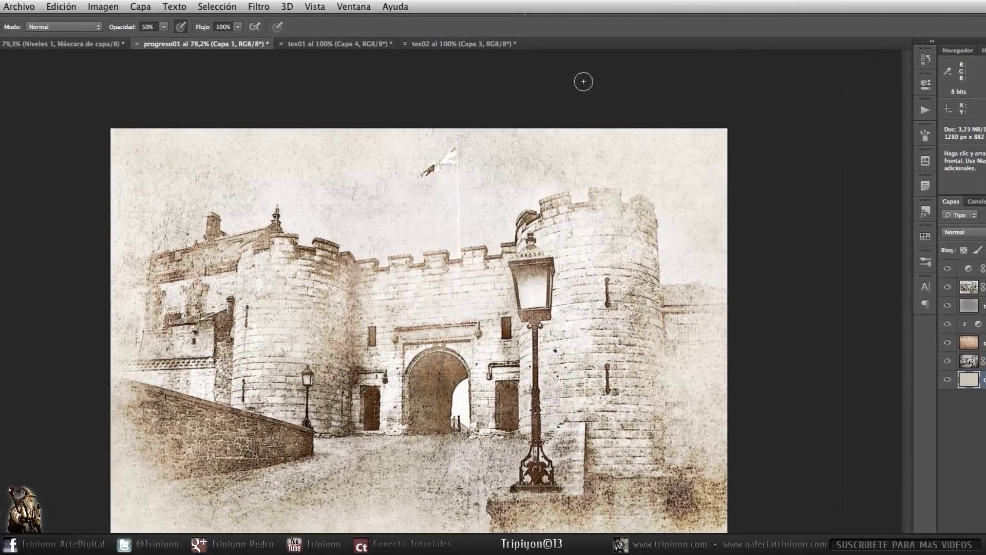
left_click(118, 6)
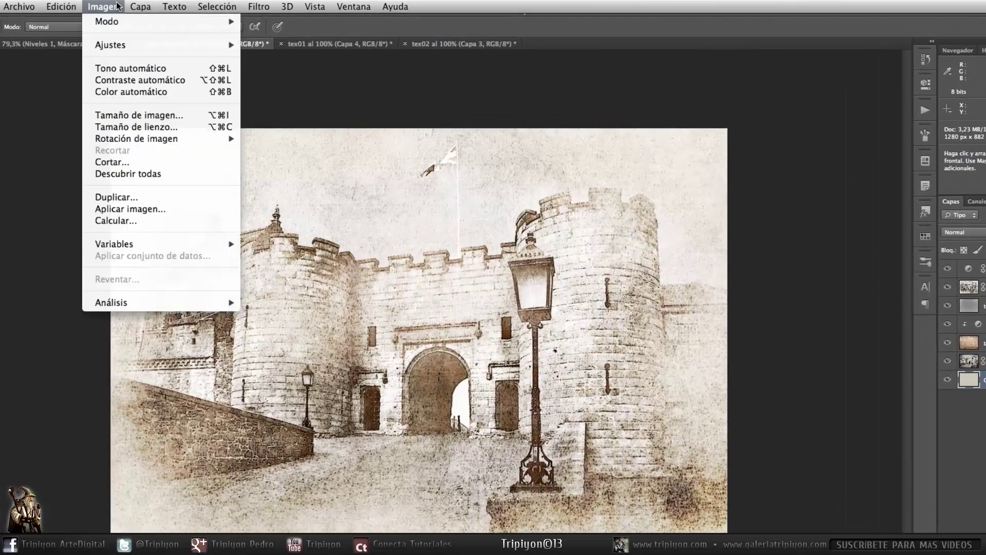
left_click(131, 126)
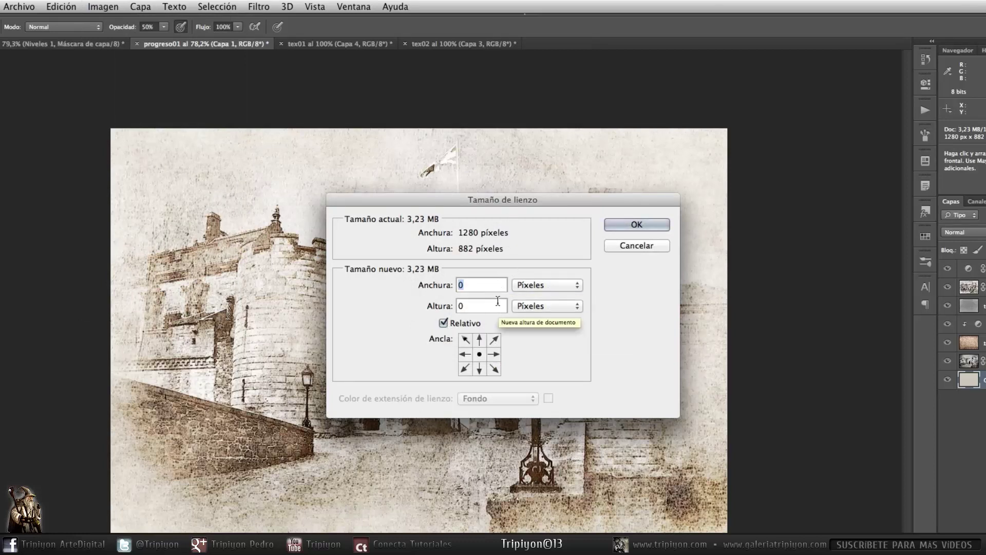
type("300")
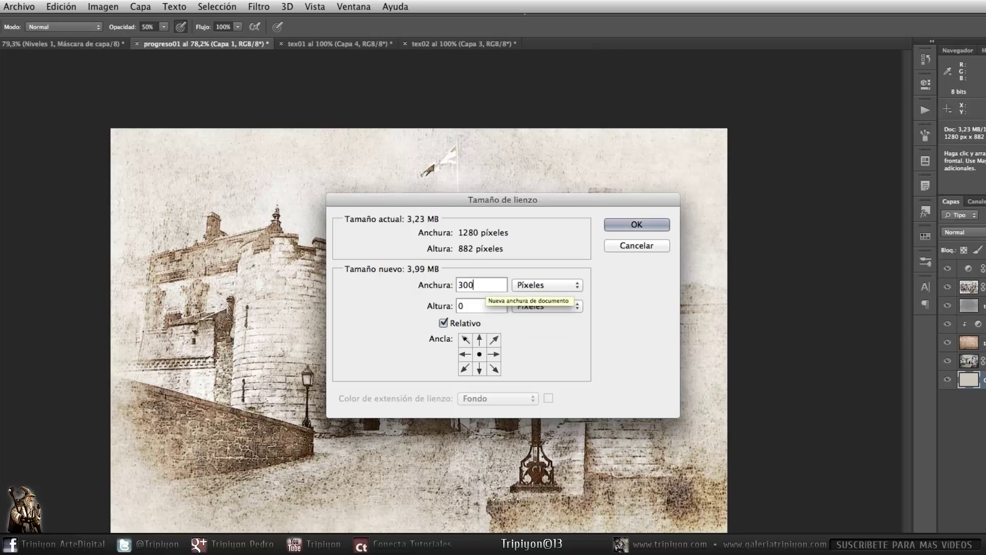
double_click(481, 306)
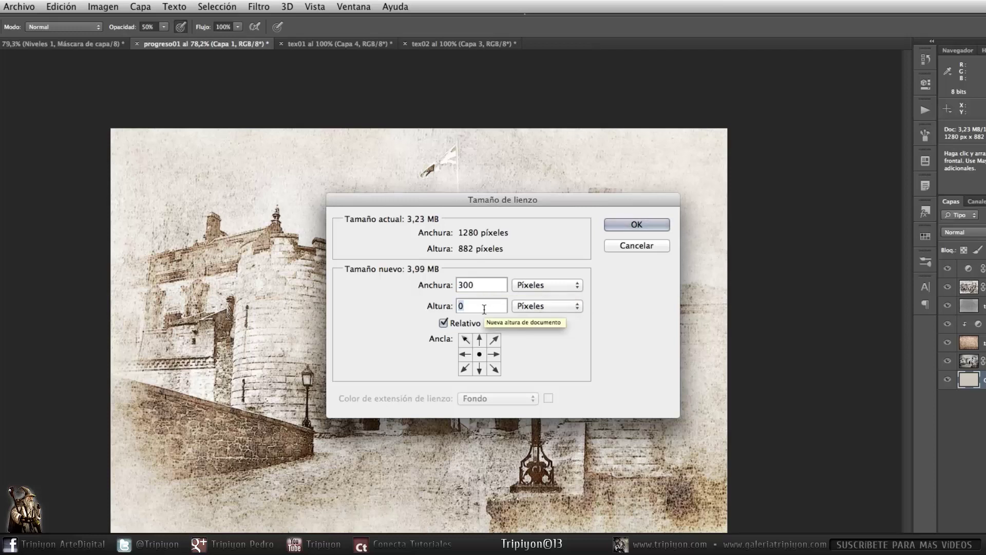
type("300")
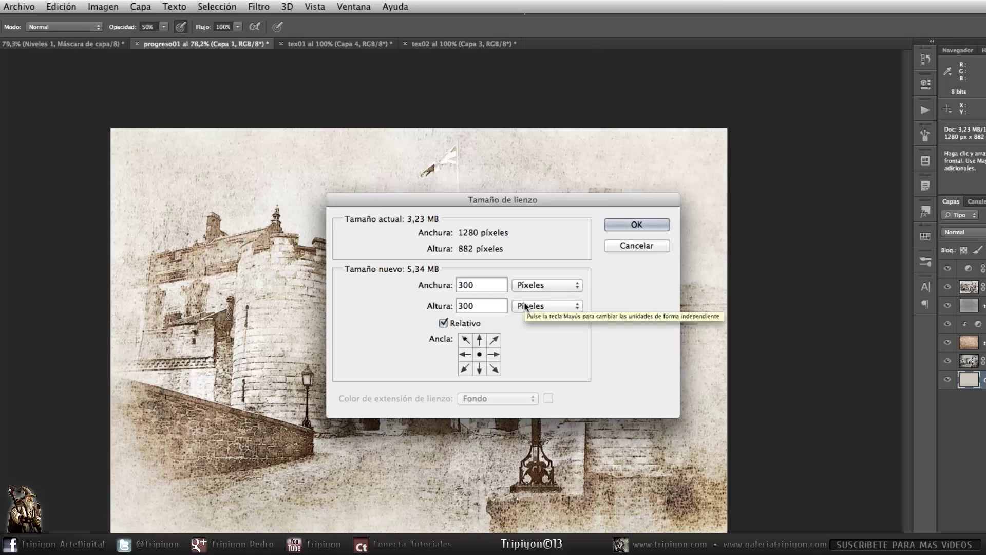
left_click(636, 224)
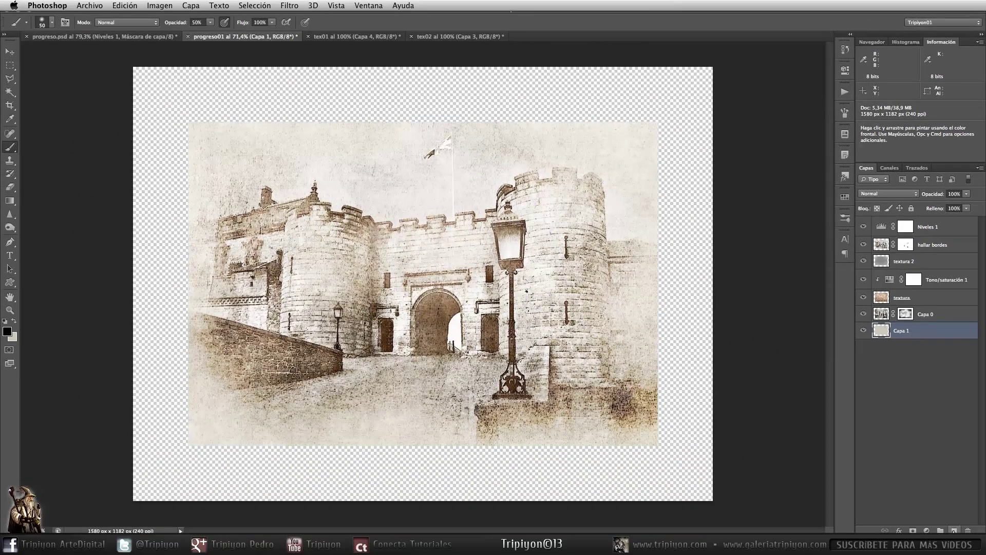
- Create a new layer below Capa 1 and fill it with Blanco in Normal mode at 100% opacity
left_click(955, 530, "super")
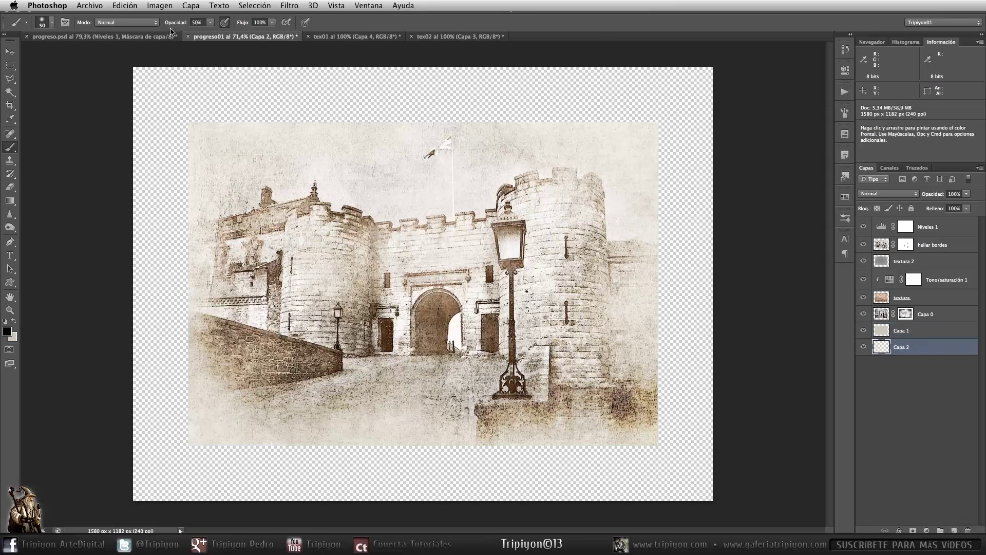
left_click(126, 6)
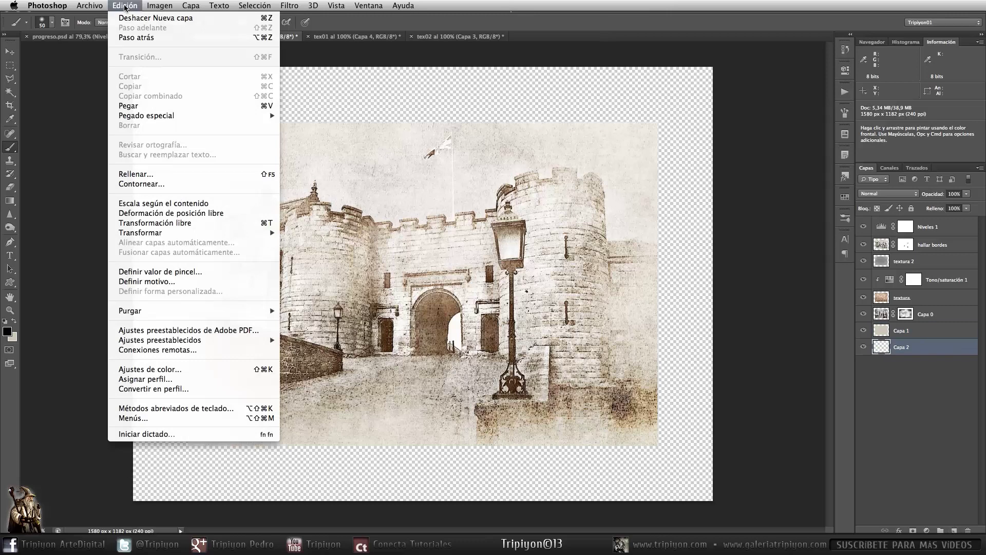
left_click(150, 174)
left_click(493, 223)
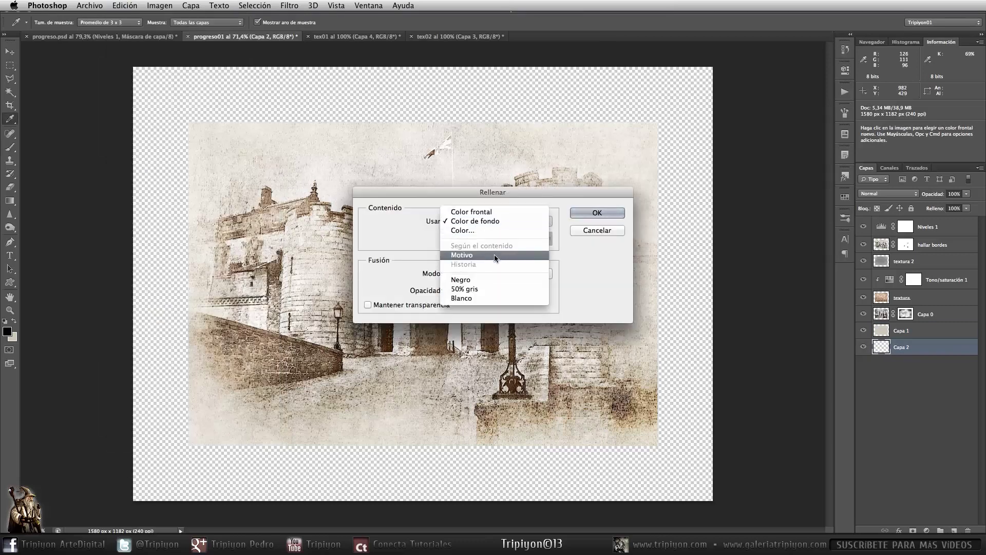
left_click(505, 298)
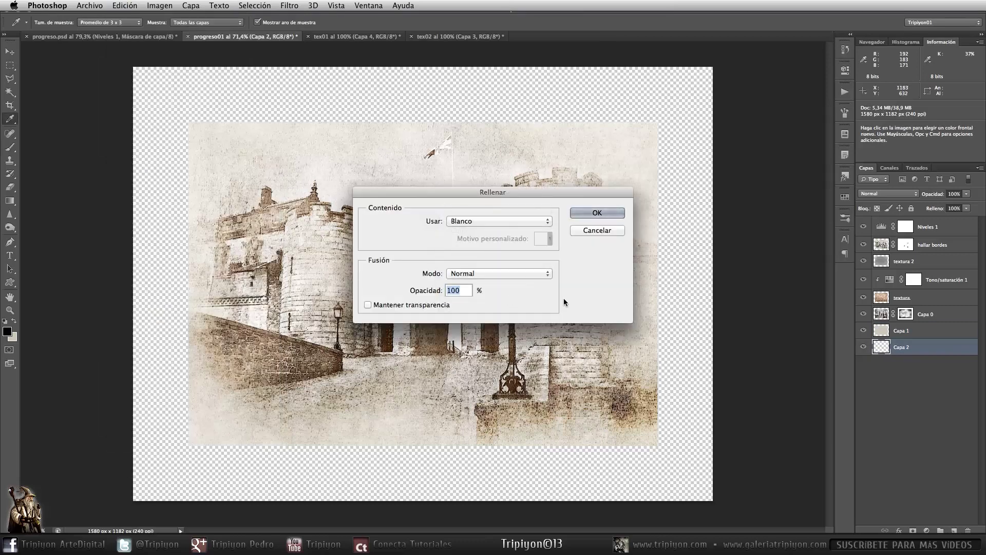
left_click(597, 213)
key("b")
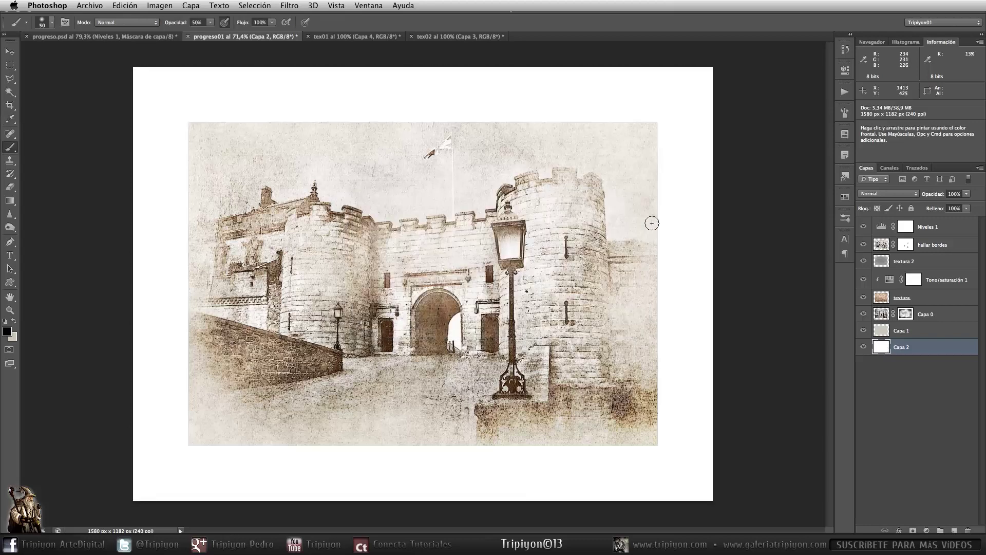
- Add a new layer above Niveles 1 and name it contorno
left_click(951, 230)
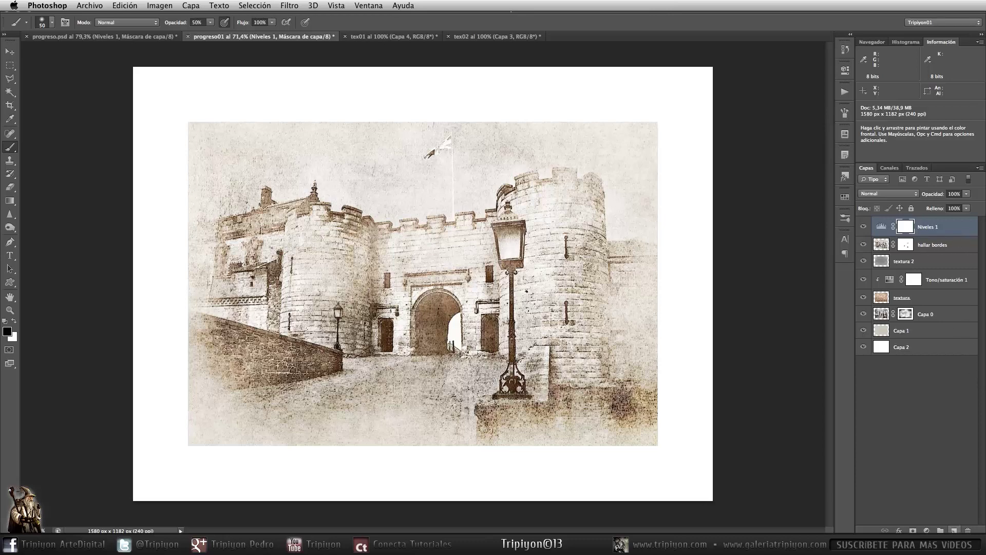
left_click(954, 530)
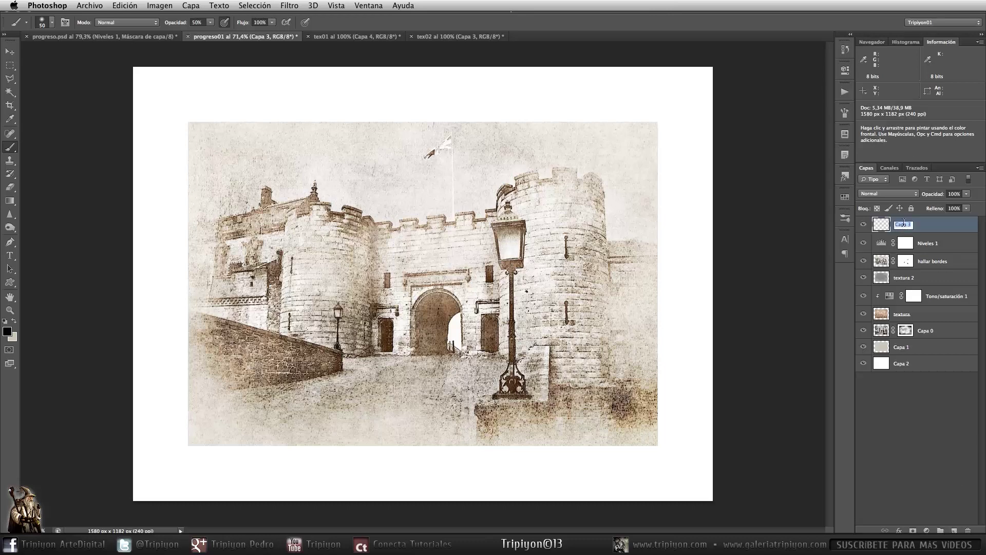
key("Return")
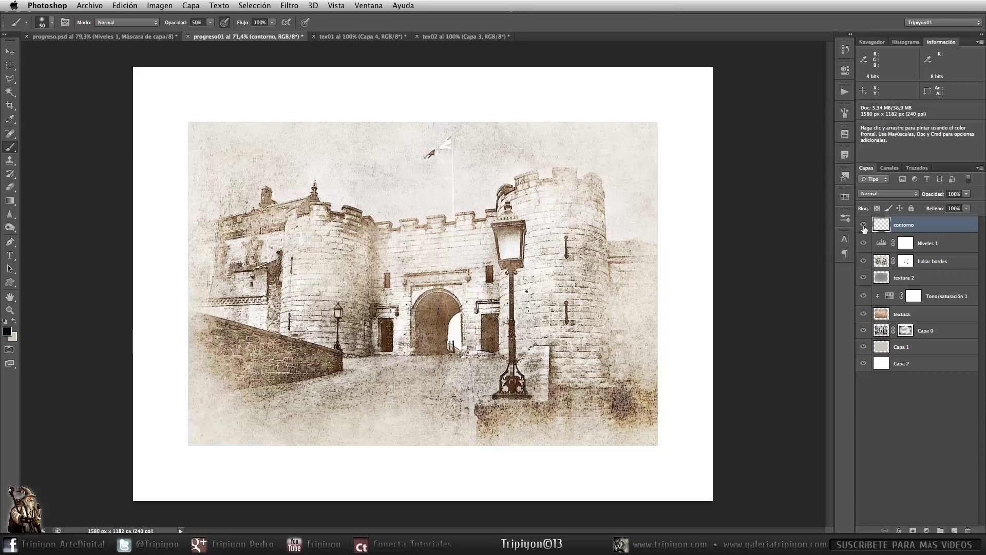
- Load the outline of the Capa 0 image as a selection and reset the foreground and background colors to their defaults
left_click(882, 329, "ctrl")
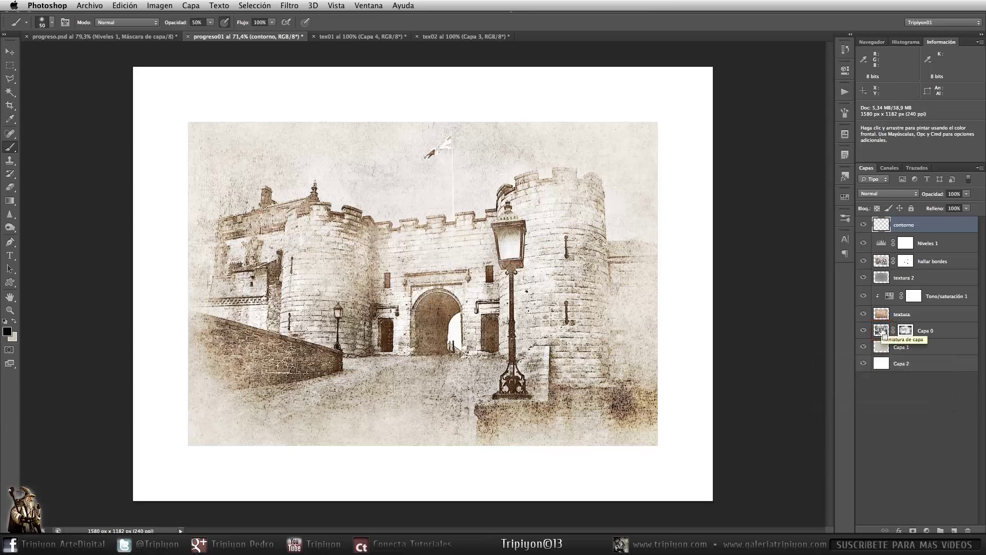
left_click(882, 330, "ctrl")
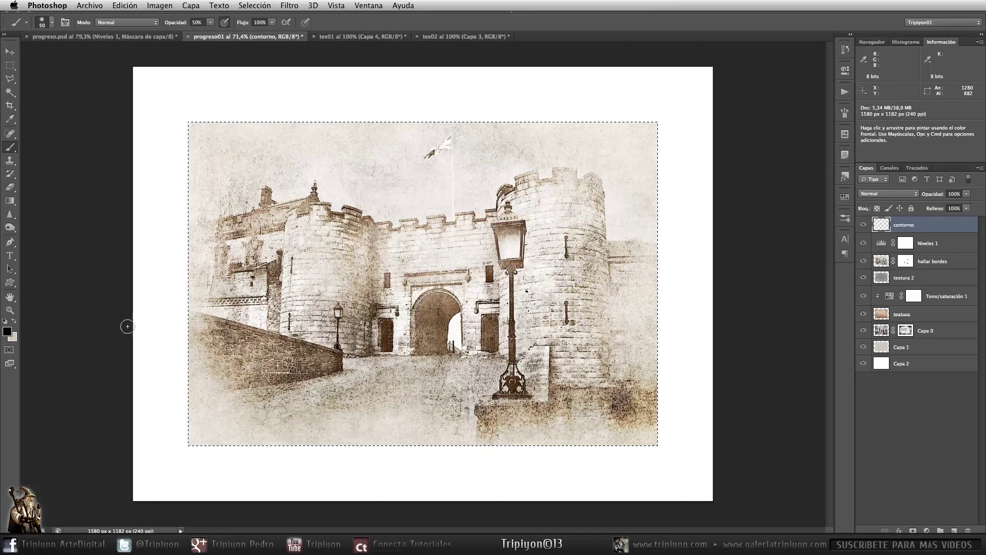
key("d")
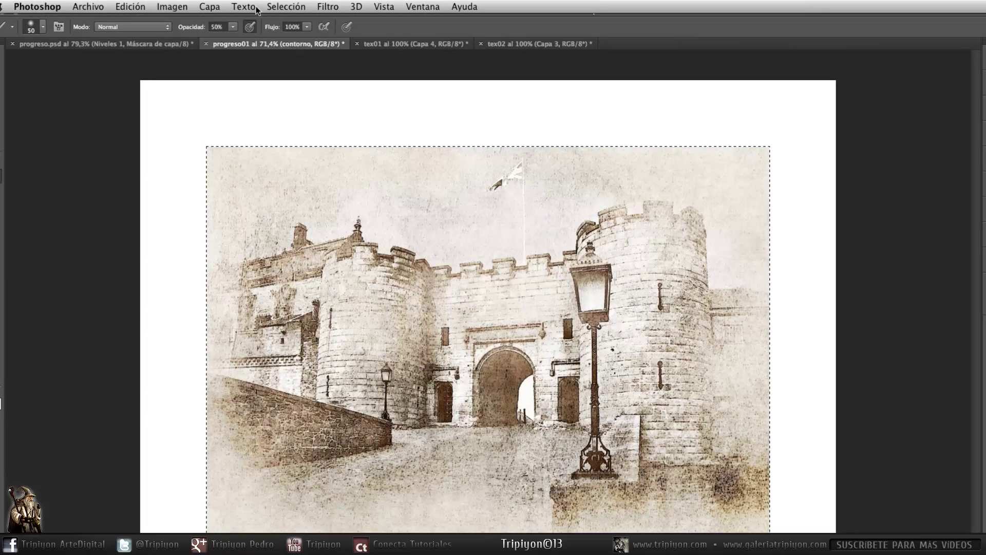
- Stroke the selection on the contorno layer with a 2 px black line, position Exterior, Normal mode at 100% opacity, and deselect
left_click(138, 7)
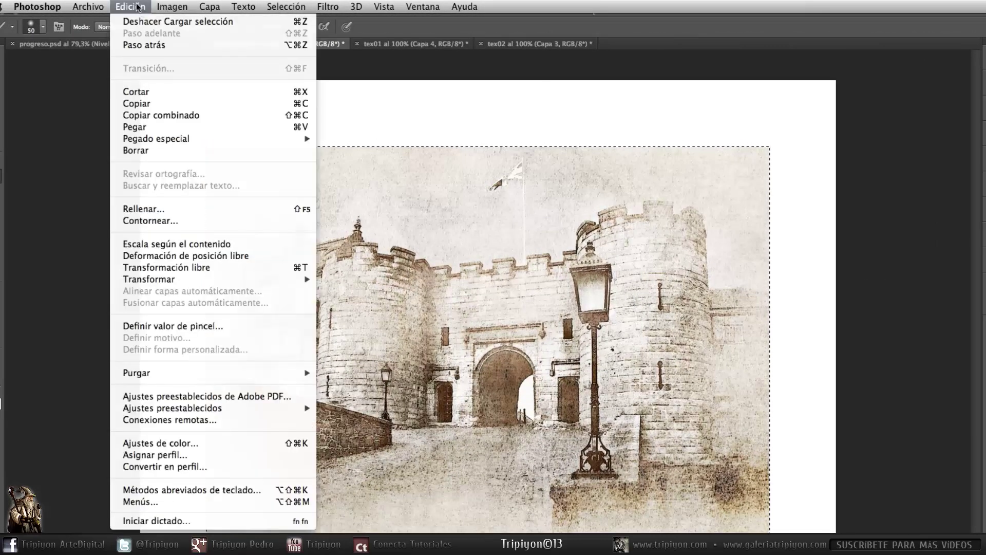
left_click(216, 222)
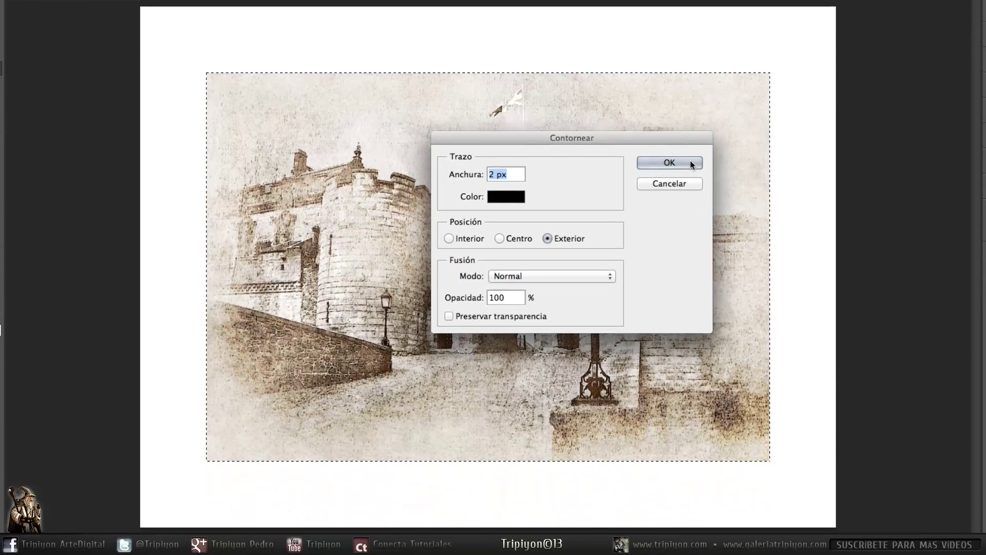
left_click(669, 162)
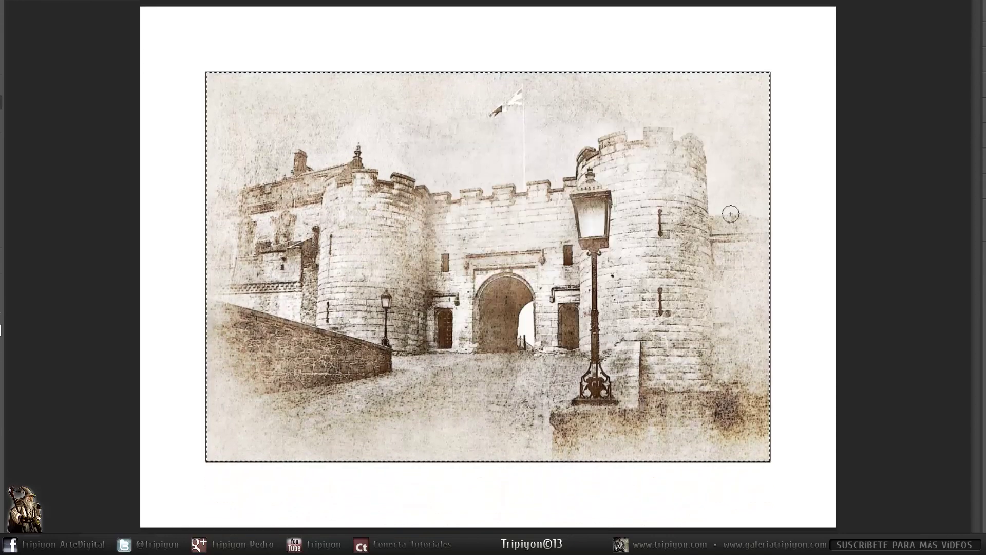
key("ctrl+d")
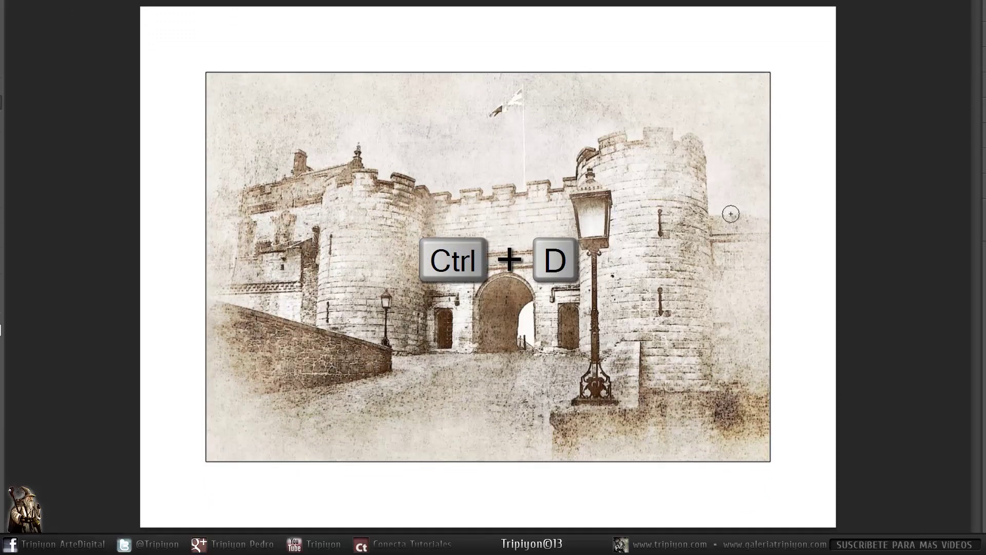